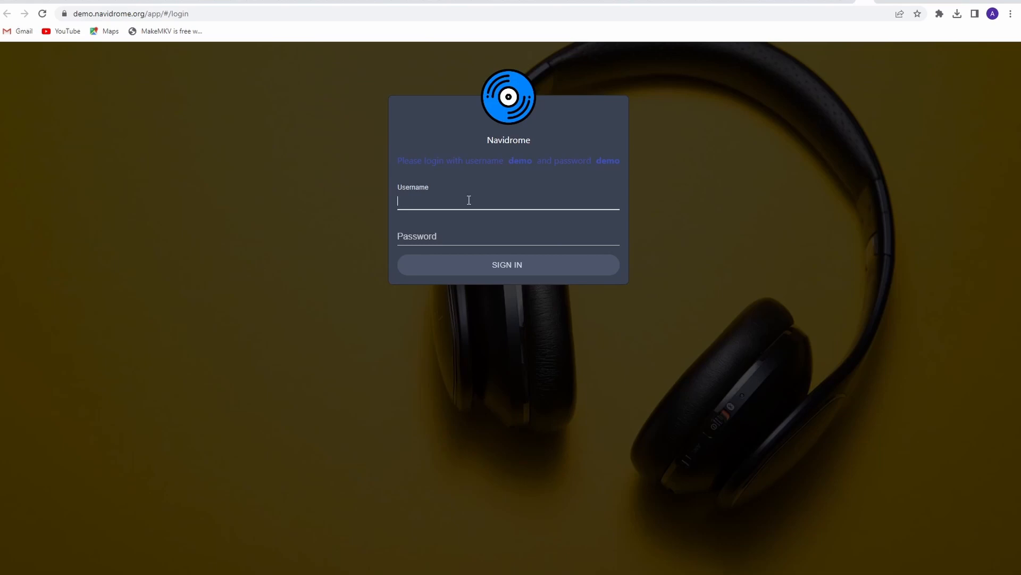
type("demo")
- Sign in to the Navidrome demo as demo/demo and dismiss Chrome's password breach warning
key("Tab")
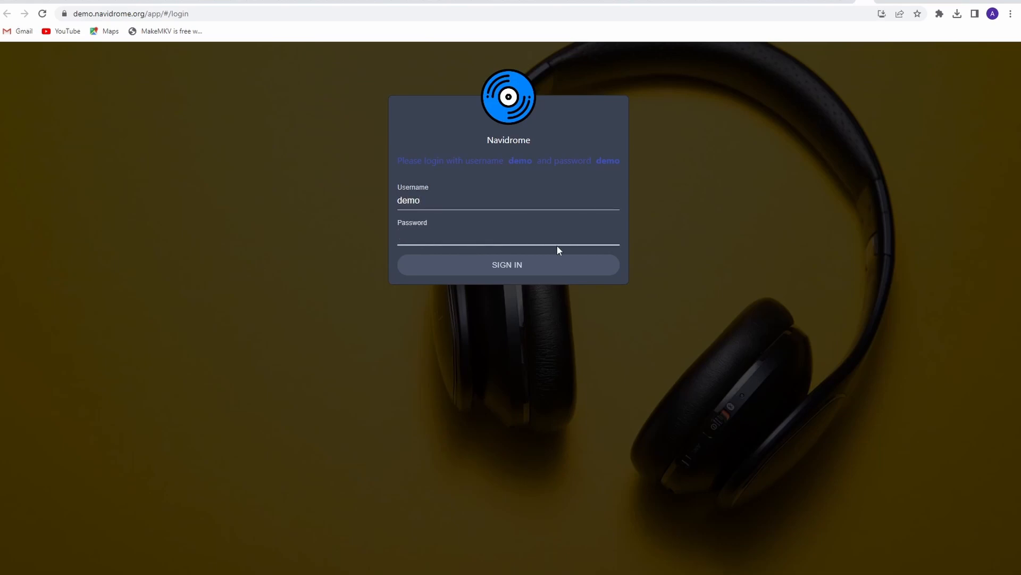
type("demo")
key("Return")
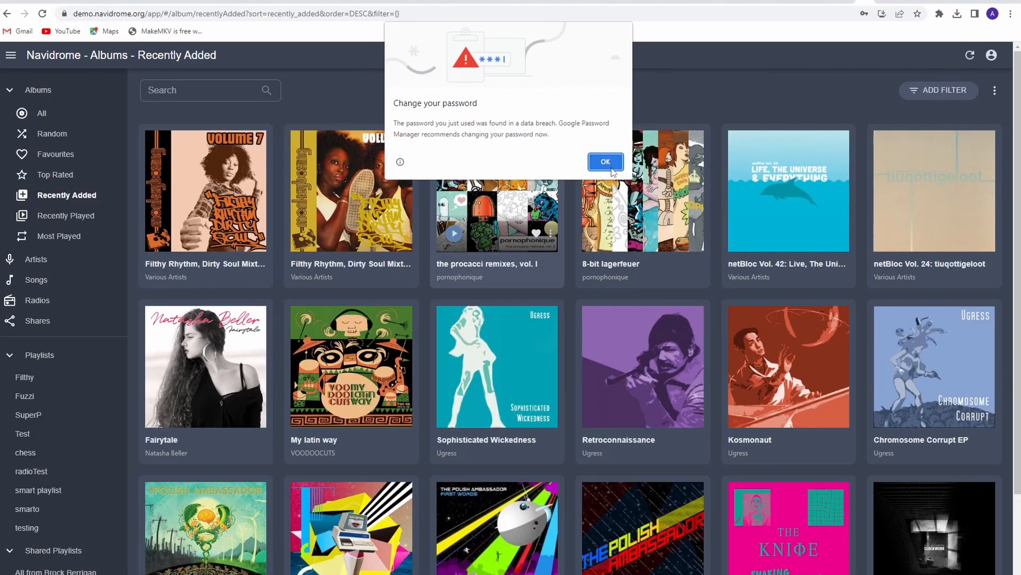
left_click(607, 163)
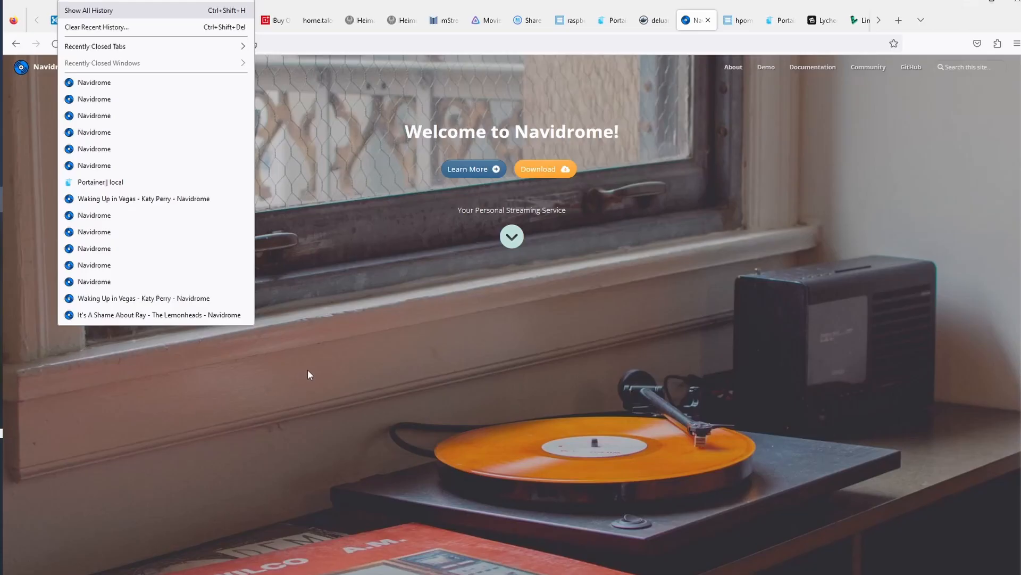
- Visit the Navidrome Learn More docs and Download installation page, returning home each time
left_click(309, 373)
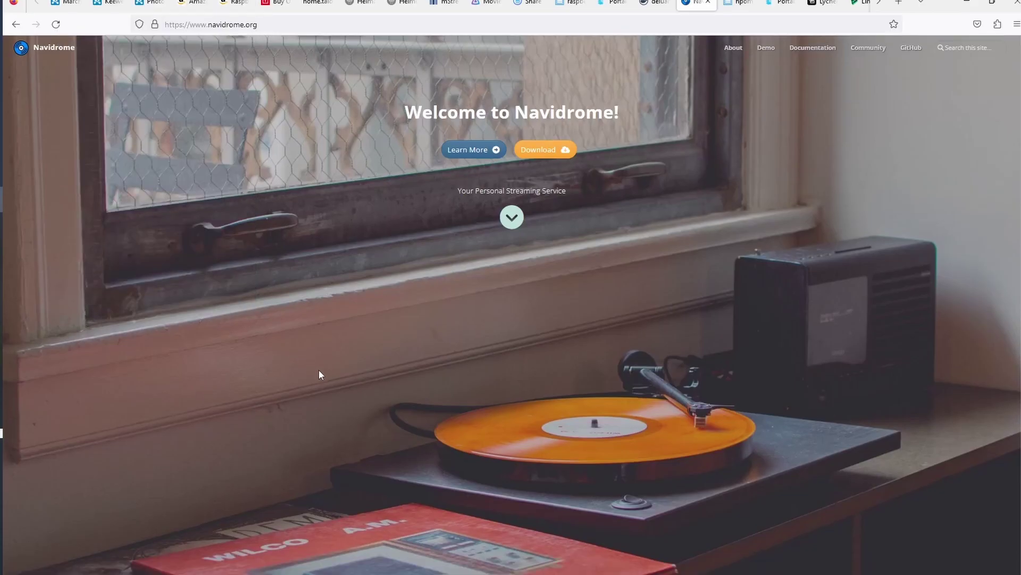
left_click(473, 149)
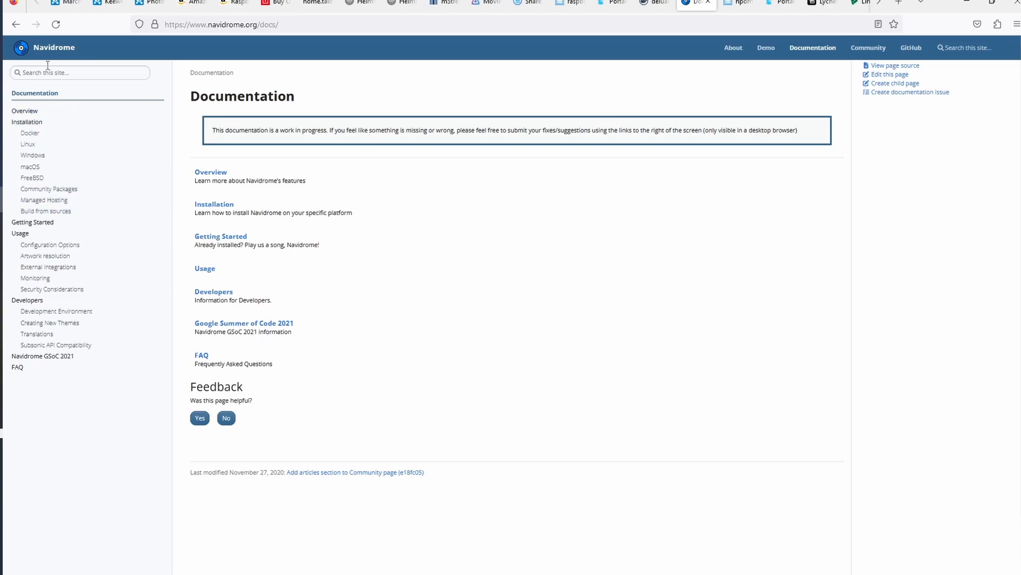
left_click(16, 24)
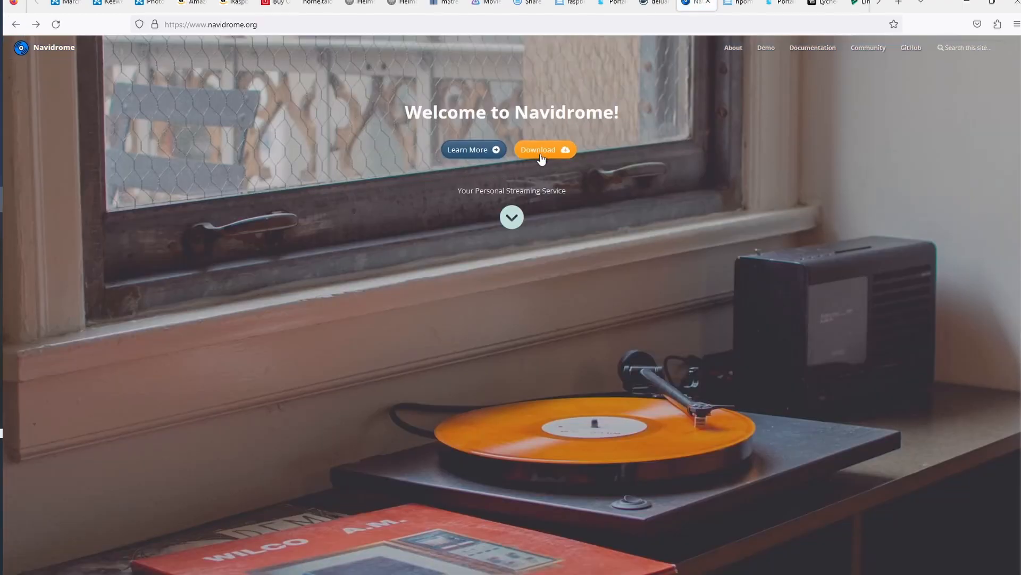
left_click(545, 150)
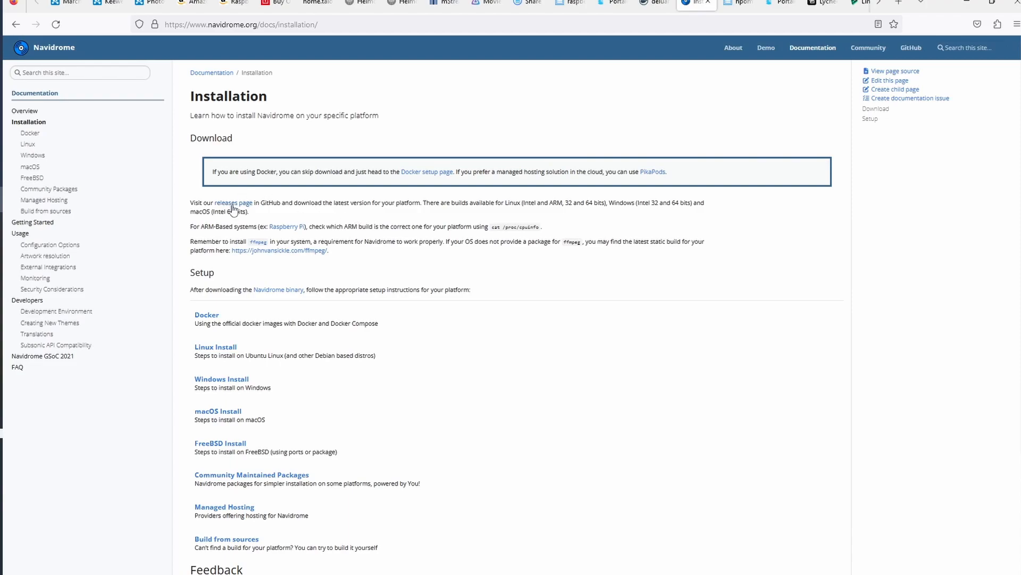
scroll(236, 303, "down", 3)
scroll(240, 328, "down", 2)
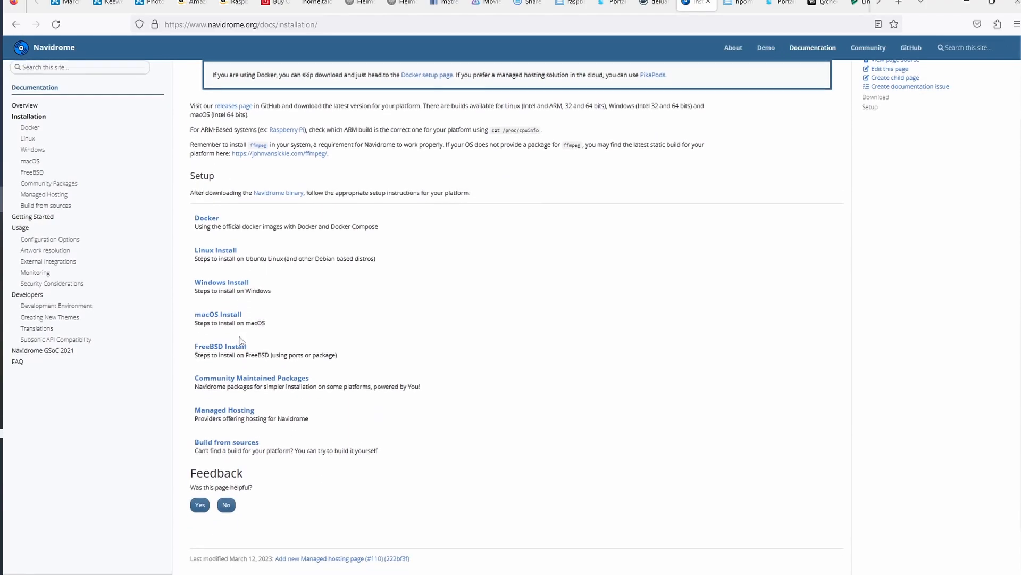
scroll(242, 339, "down", 1)
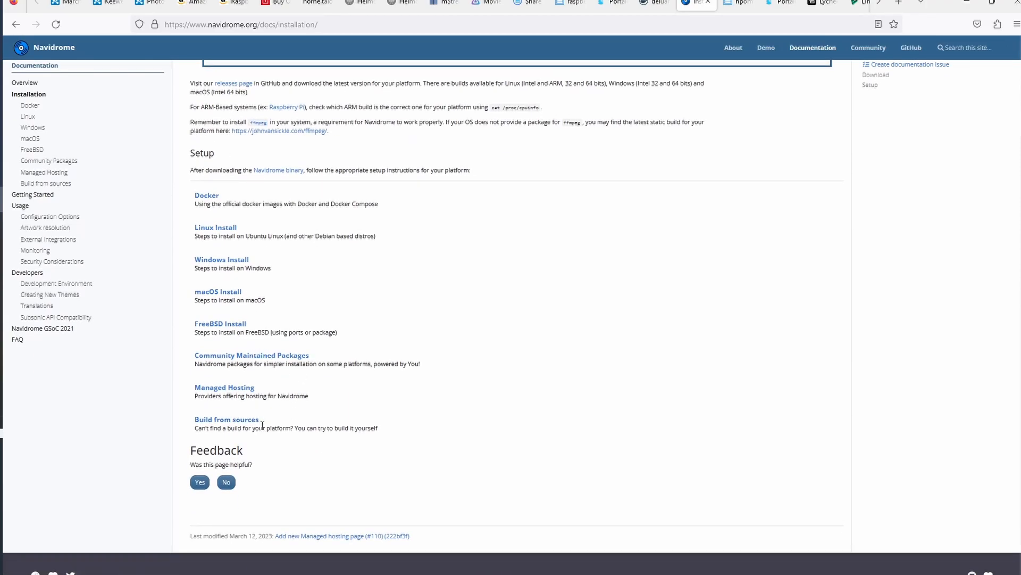
scroll(271, 439, "up", 4)
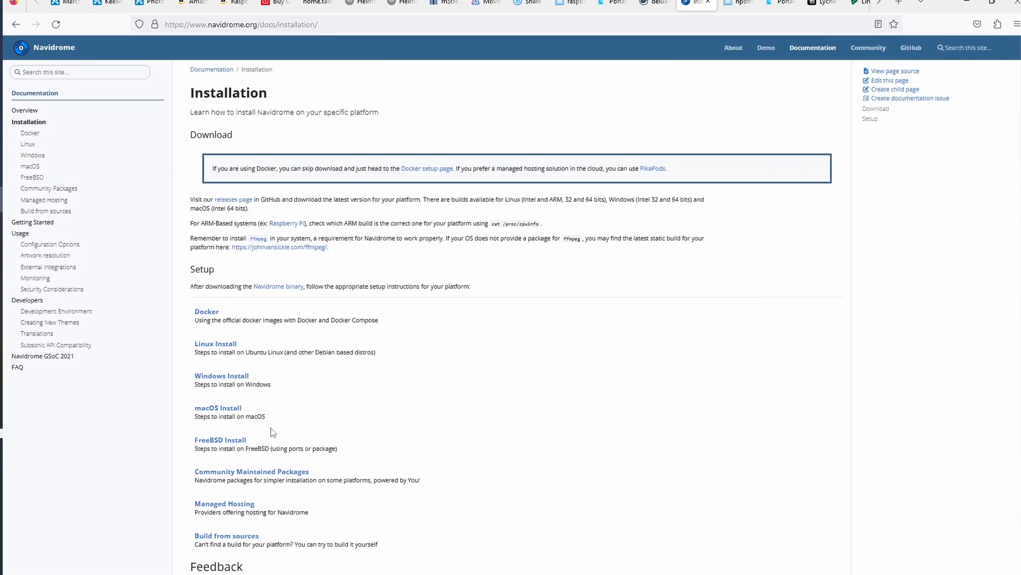
left_click(15, 24)
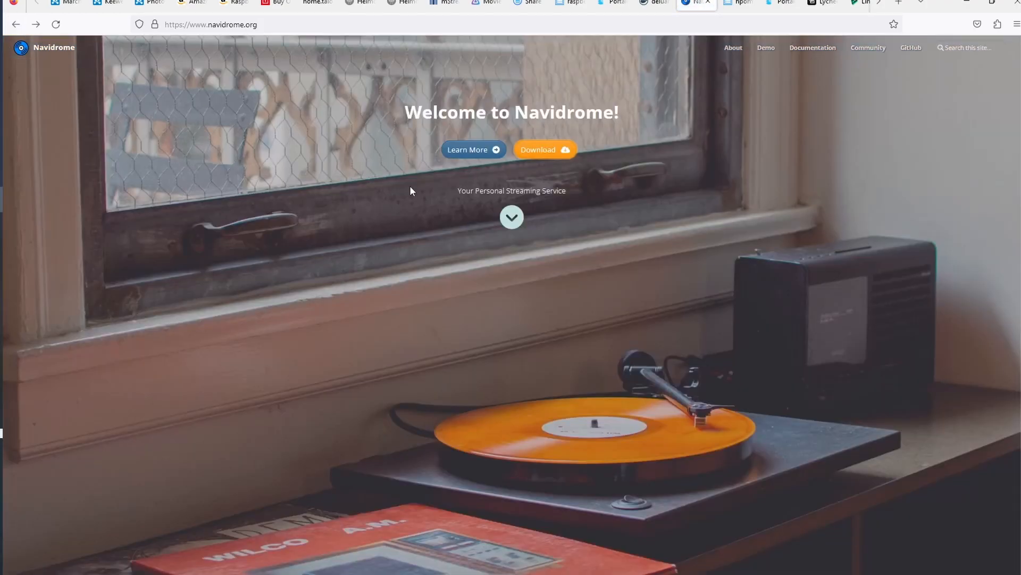
- Jump to the features section and note the tested ~900K-song library size
left_click(515, 216)
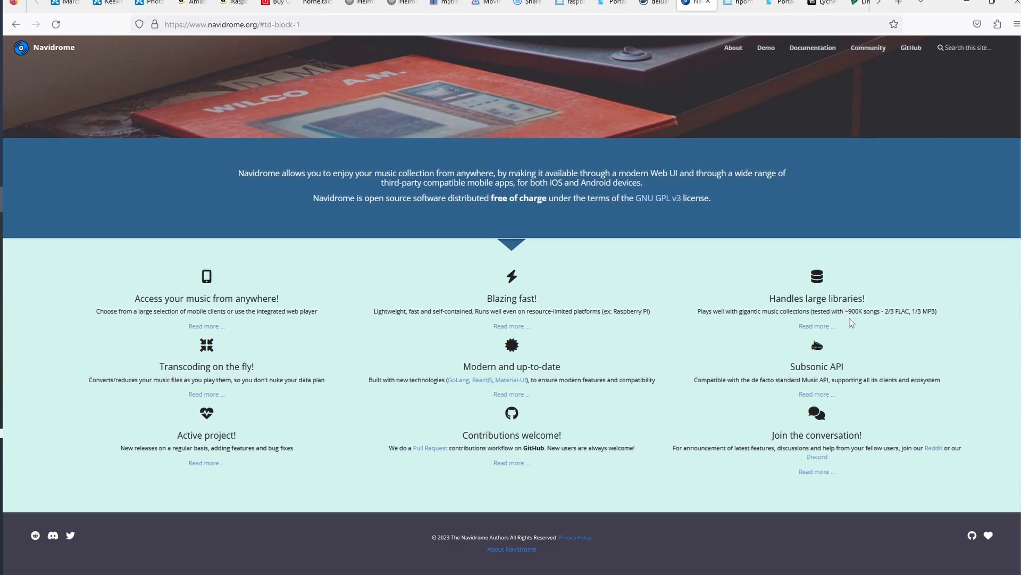
left_click_drag(936, 311, 836, 311)
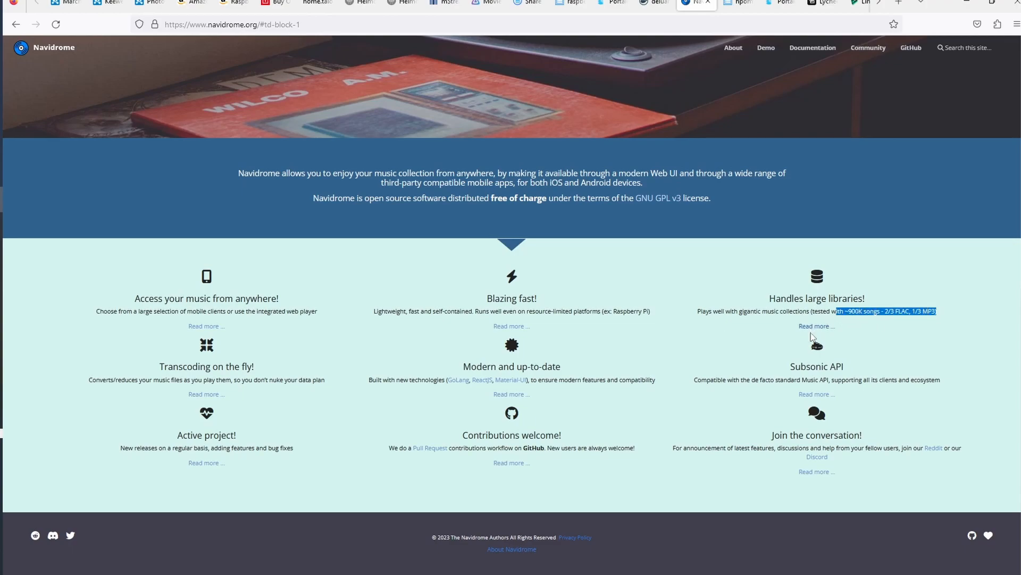
left_click(376, 345)
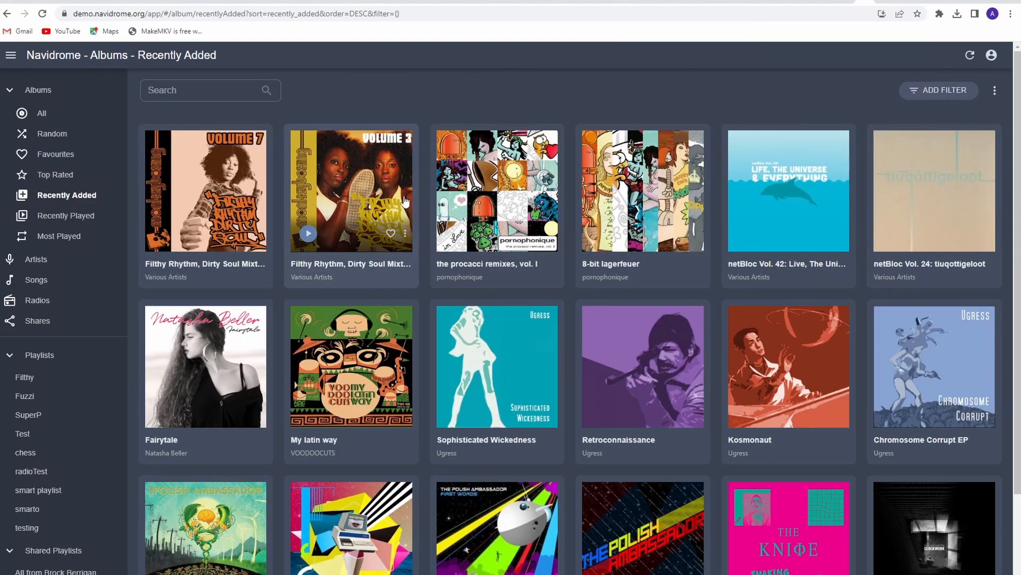
mouse_move(205, 199)
mouse_move(162, 234)
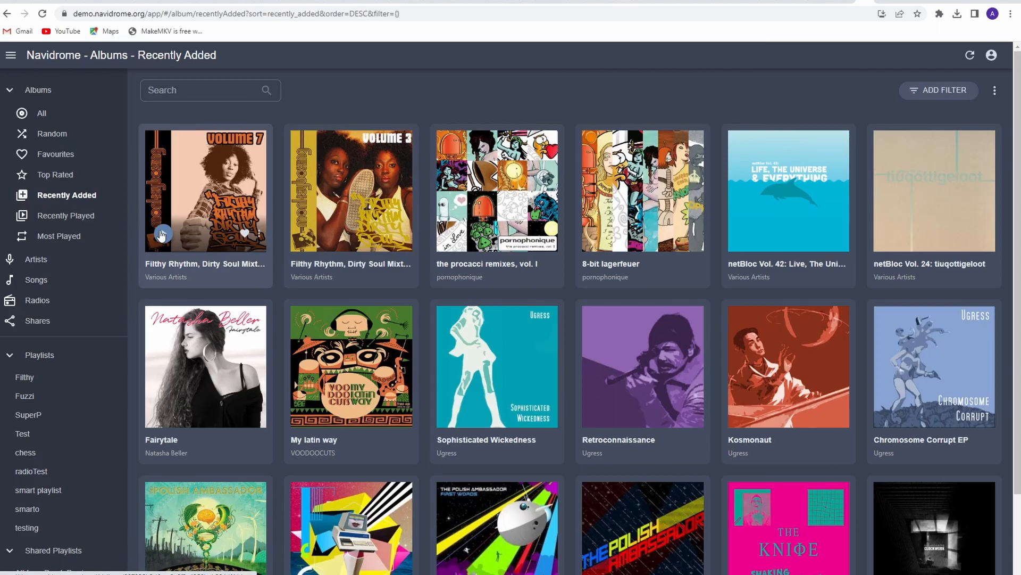
- Play and pause the first Recently Added album, then play SYNESTHESIA from netBloc Vol. 42
left_click(162, 234)
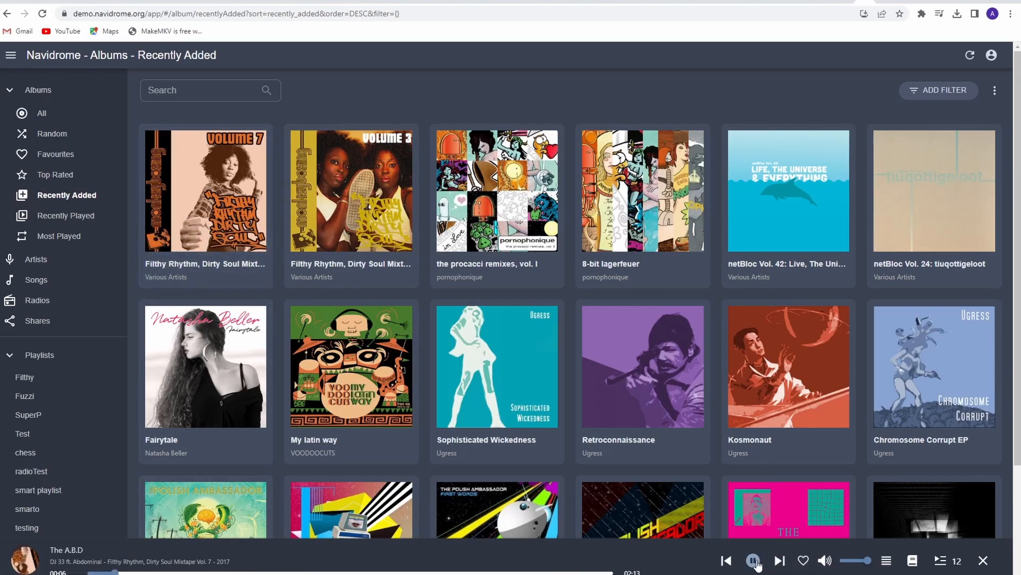
left_click(754, 560)
scroll(479, 319, "down", 3)
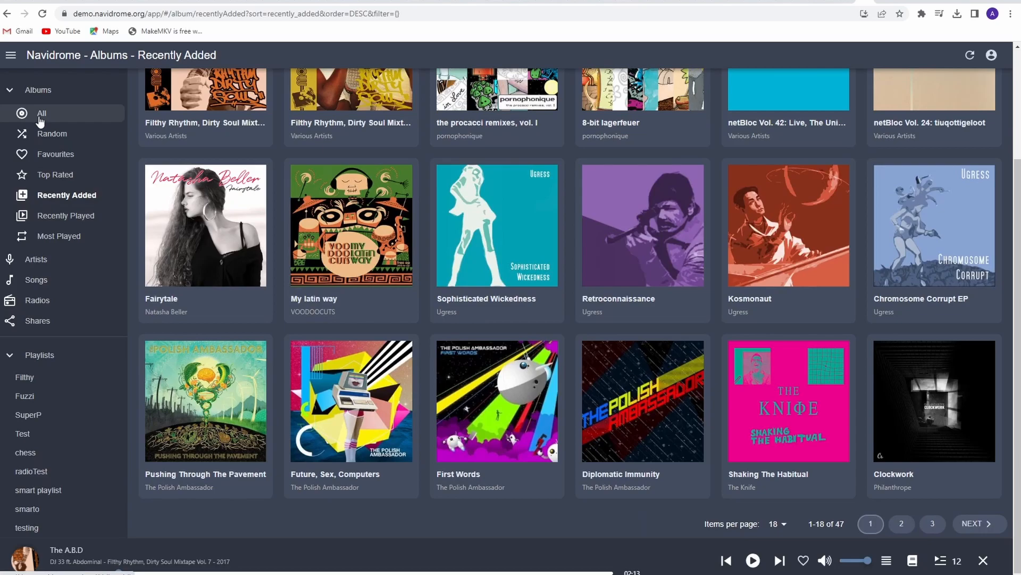
scroll(673, 303, "up", 1)
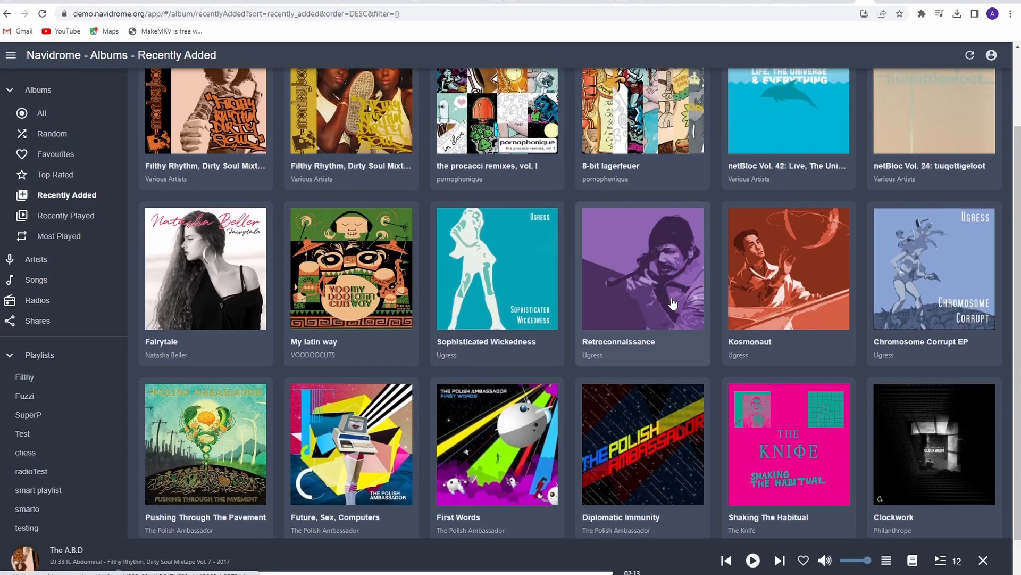
scroll(672, 303, "up", 3)
left_click(788, 160)
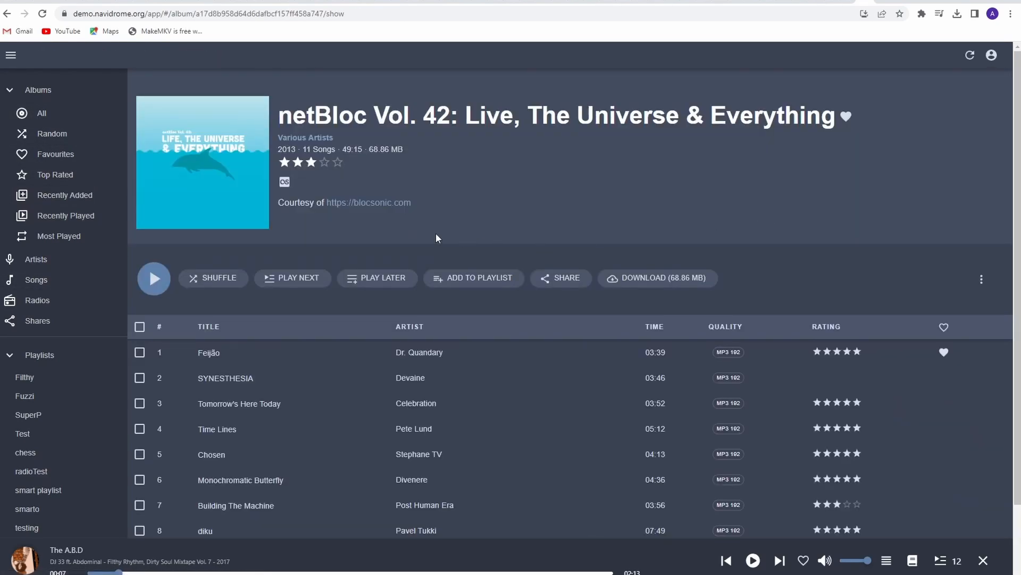
scroll(239, 351, "down", 1)
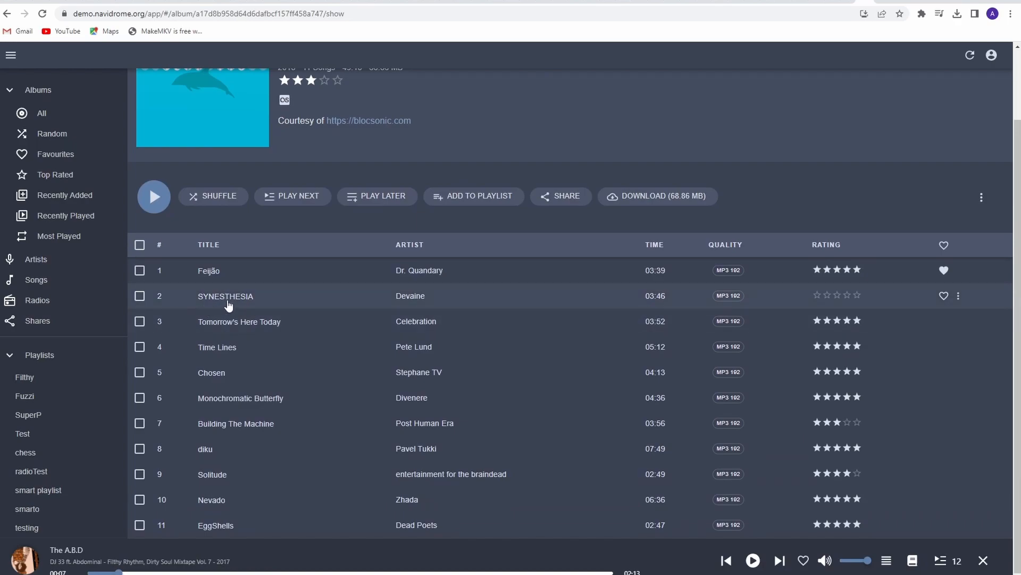
left_click(229, 304)
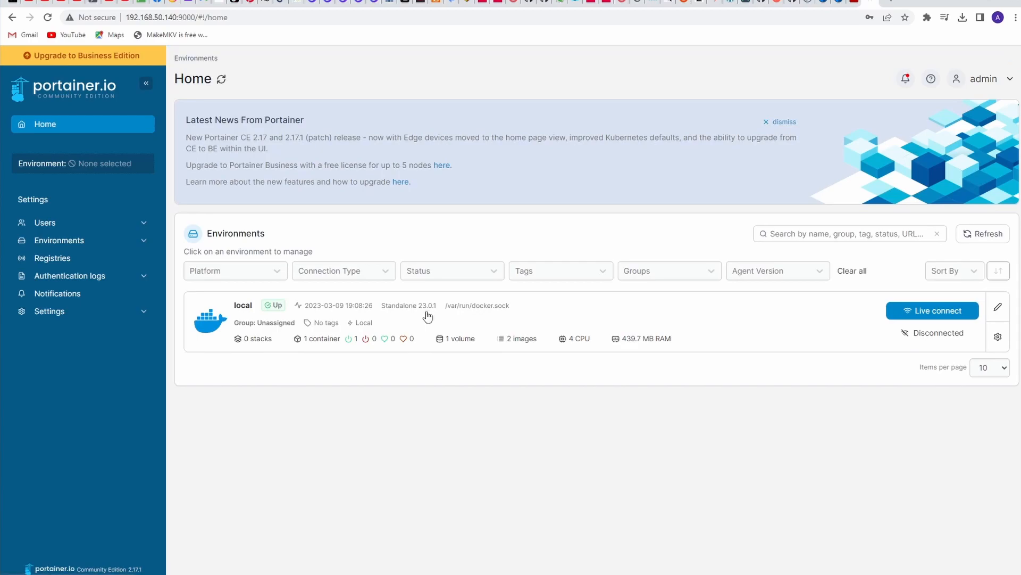
- Enter Portainer's local environment dashboard and its Stacks list
left_click(409, 319)
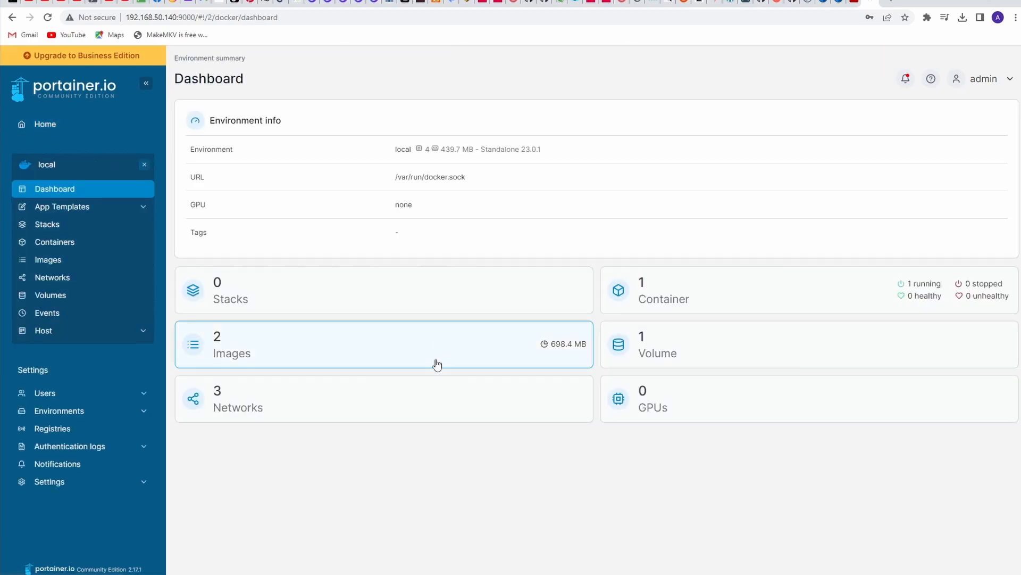
left_click(64, 231)
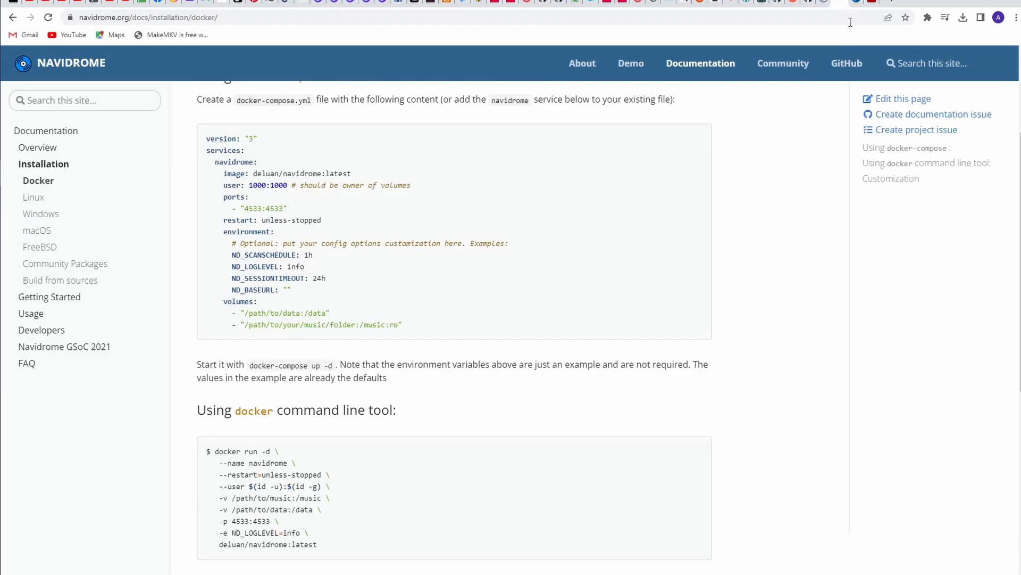
- Open Configuration Options in a new tab, review it, and return to the Docker installation page
left_click(858, 4)
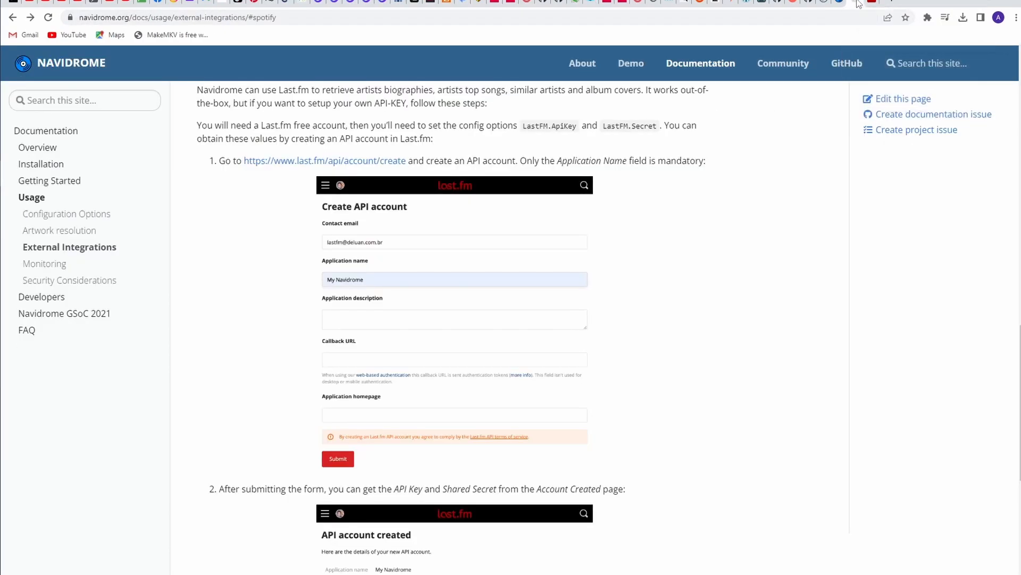
left_click(860, 10)
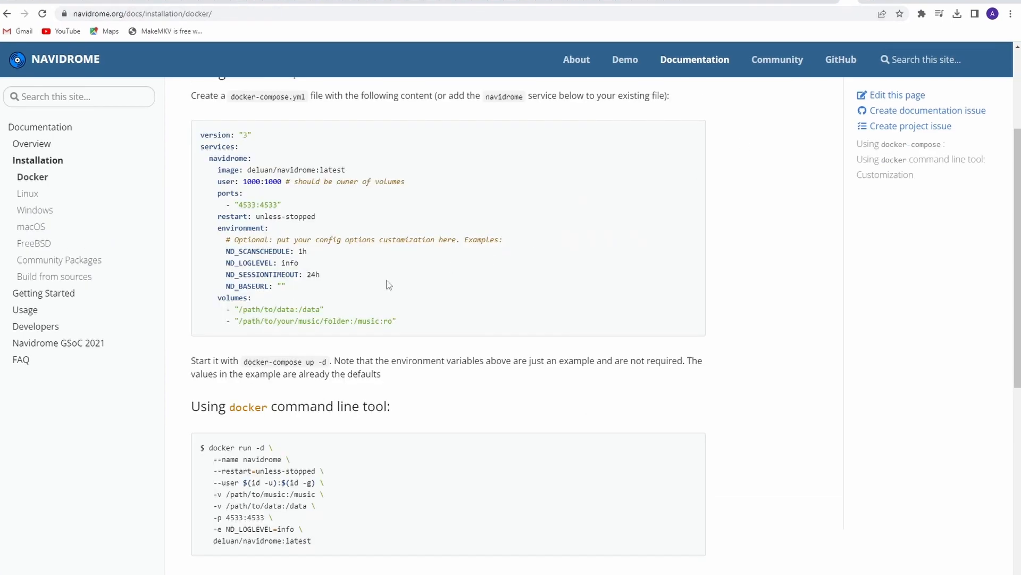
scroll(367, 410, "down", 4)
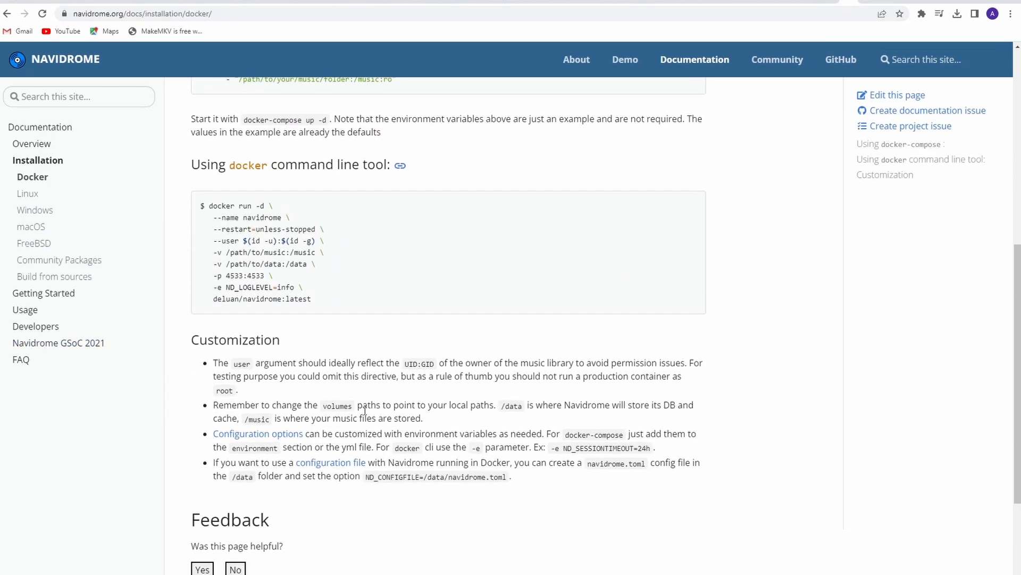
scroll(368, 412, "down", 1)
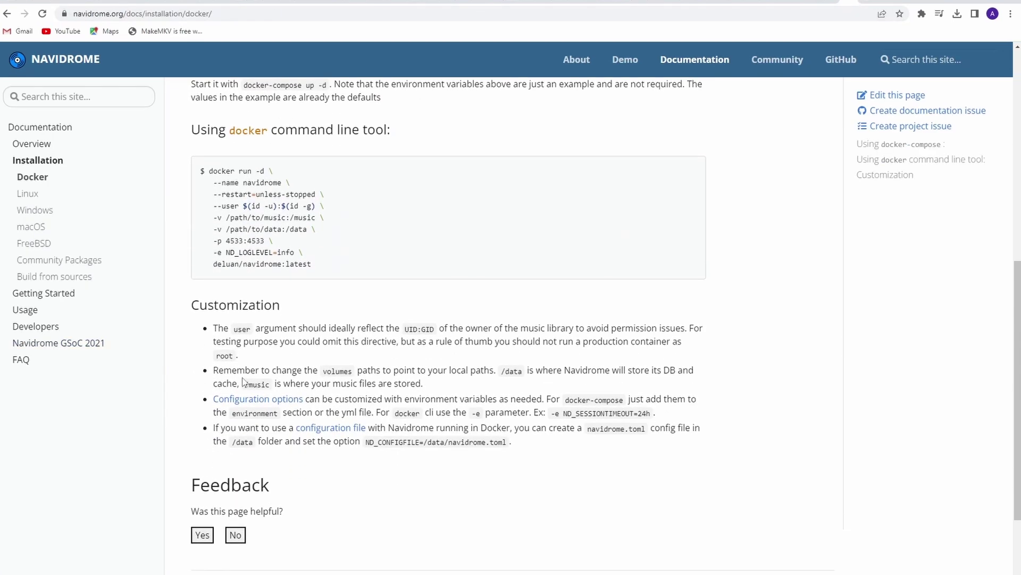
right_click(294, 401)
left_click(335, 409)
left_click(923, 13)
scroll(351, 260, "down", 1)
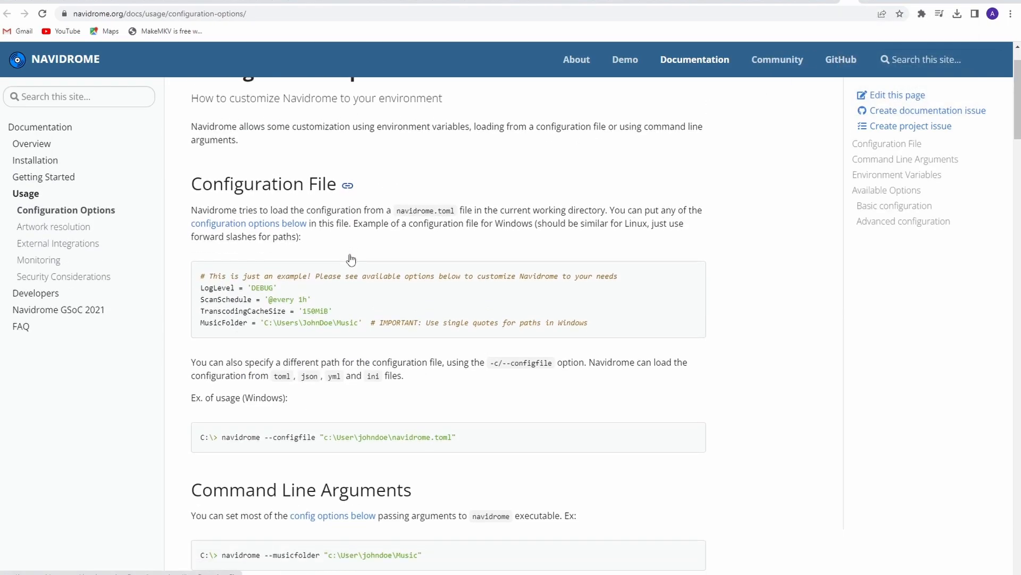
scroll(351, 259, "down", 1)
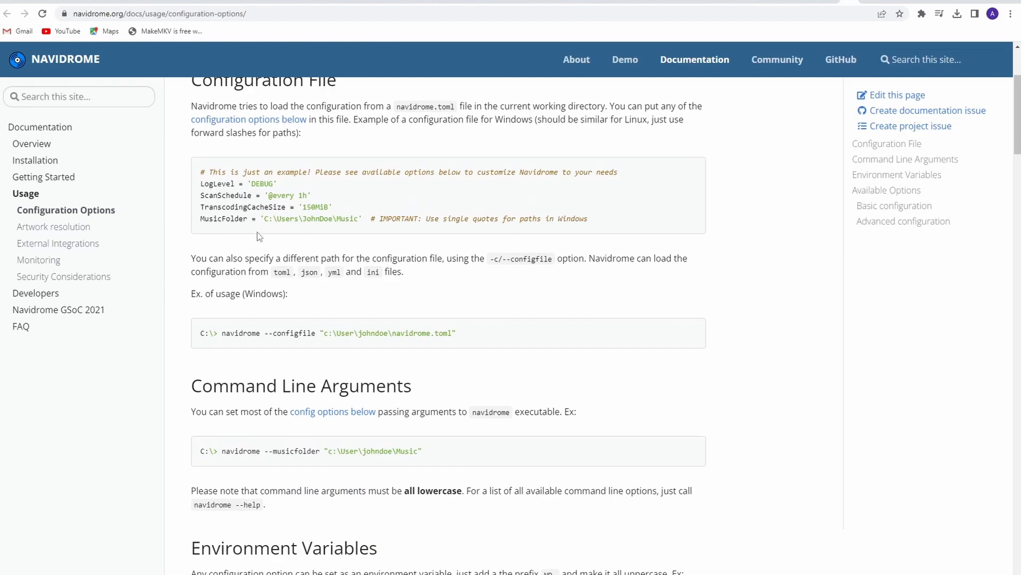
scroll(258, 237, "down", 3)
scroll(319, 264, "down", 2)
scroll(335, 280, "down", 3)
scroll(377, 298, "down", 2)
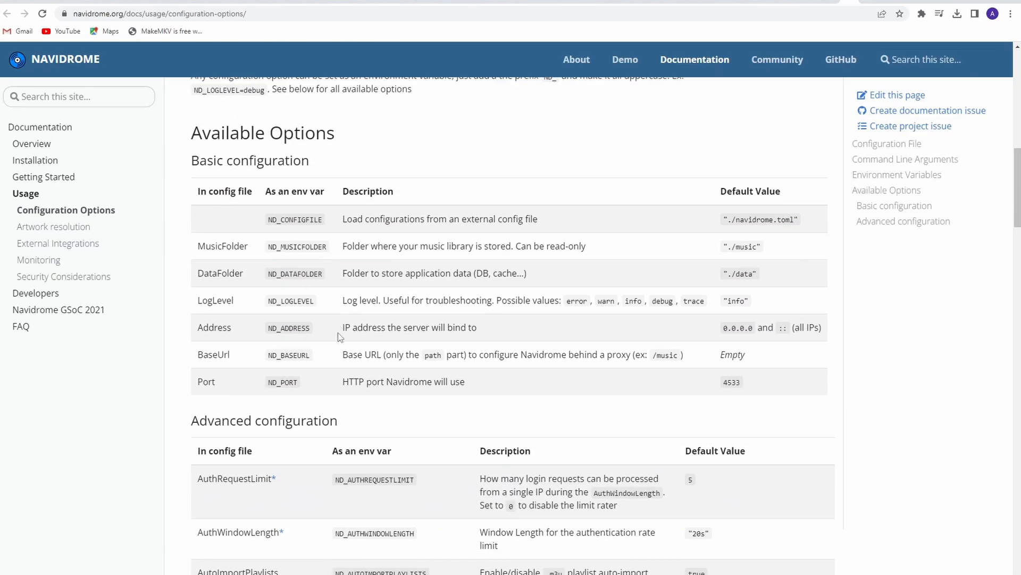
scroll(338, 337, "down", 1)
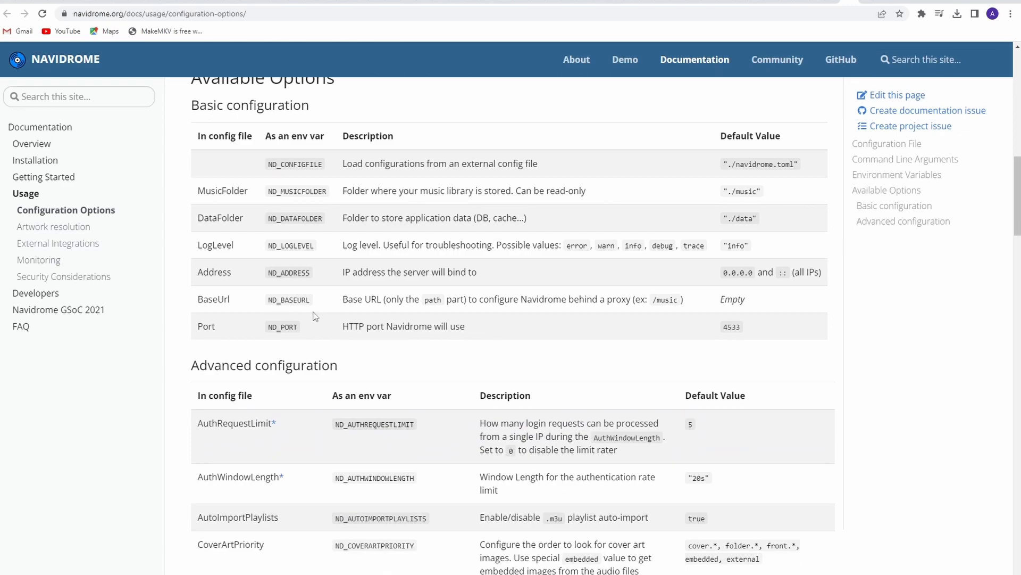
left_click(830, 7)
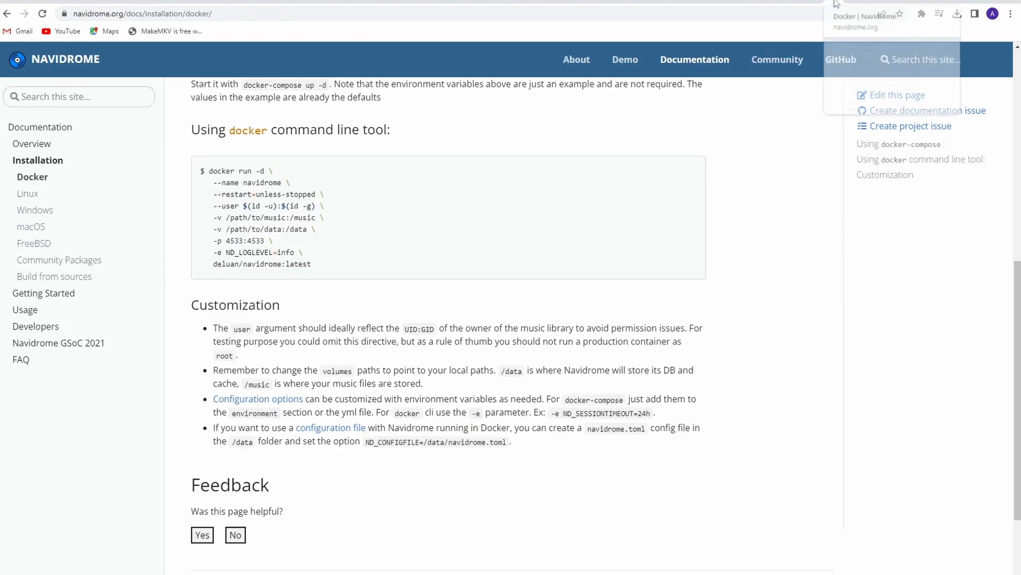
- Switch to the Portainer Create stack tab and bring up a Command Prompt over it
key("ctrl+Tab")
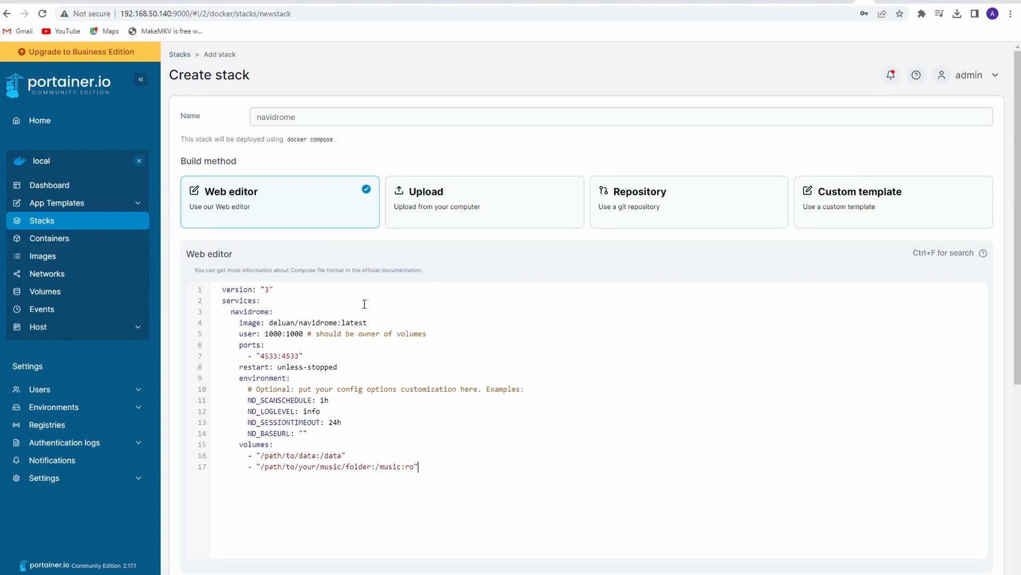
key("alt+Tab")
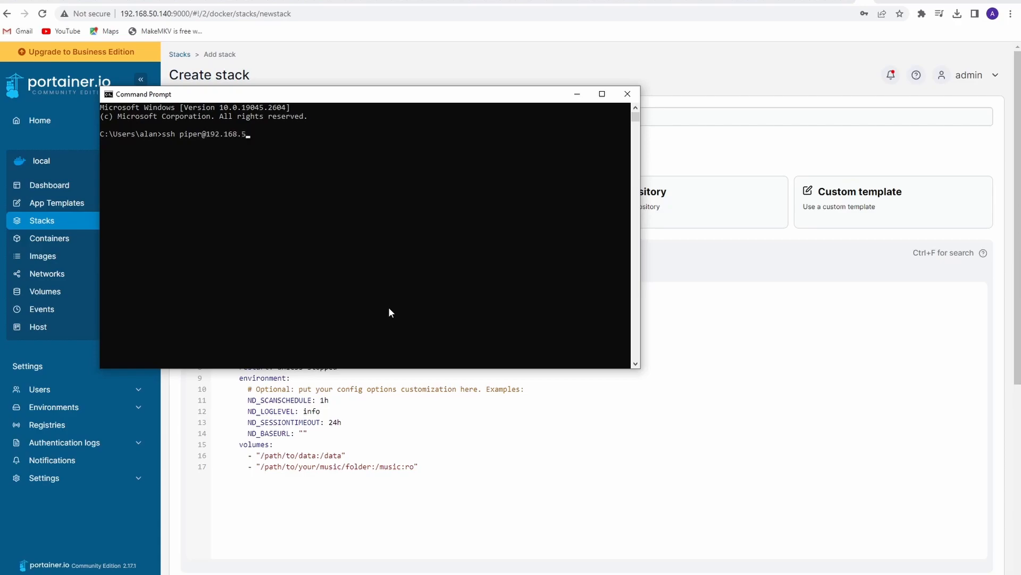
type("0.140")
- SSH into the NAS at 192.168.50.140, run id, and copy the uid/gid 1000 output
key("Return")
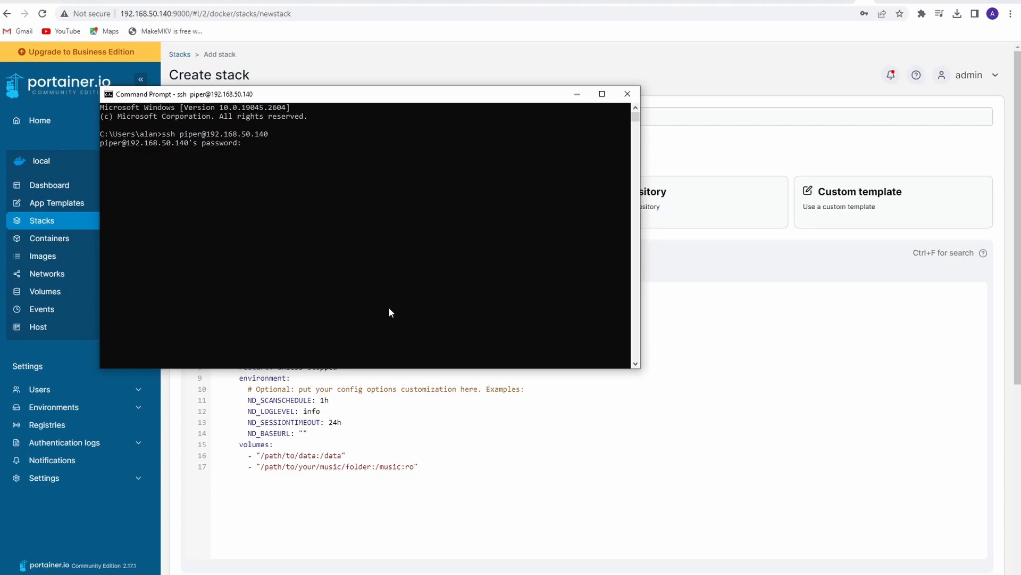
key("Return")
type("id piper")
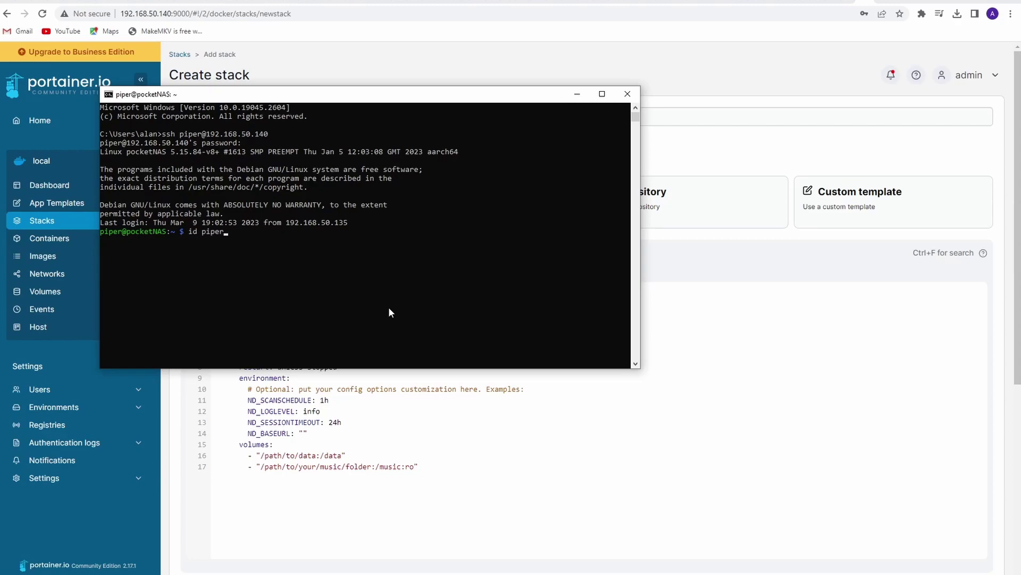
key("Return")
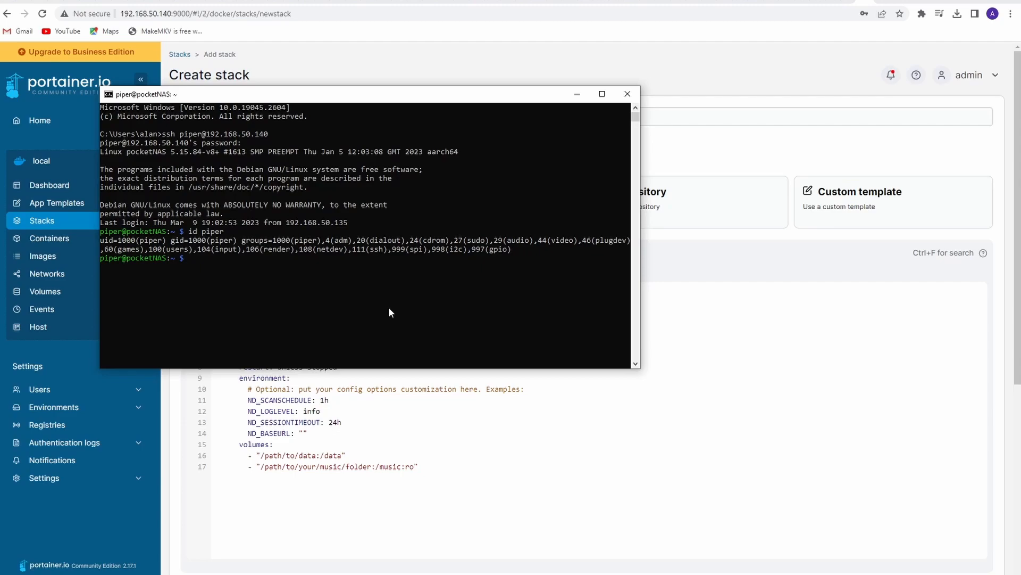
left_click_drag(241, 240, 103, 241)
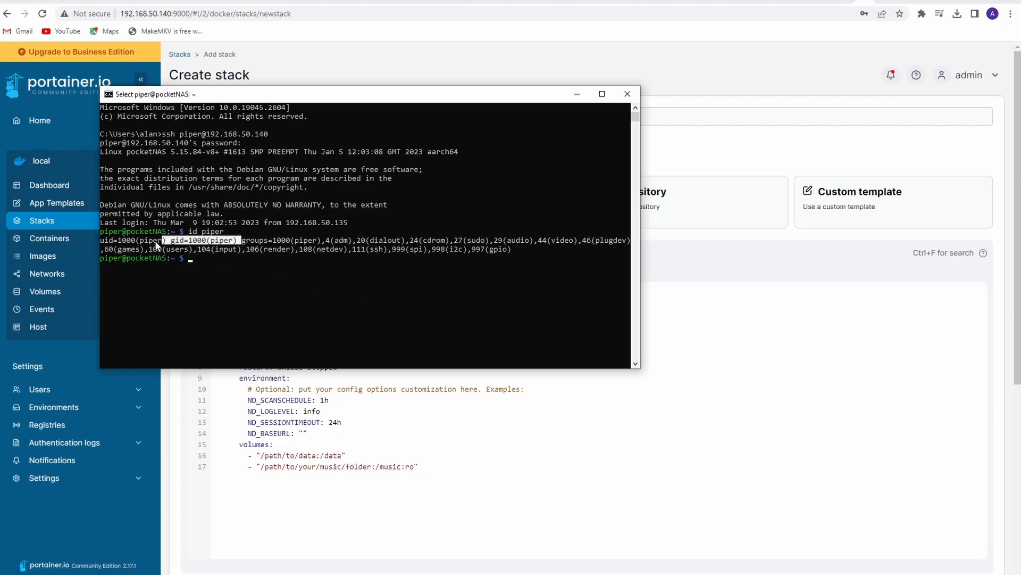
right_click(247, 284)
- Back in the stack editor, select the user value and the /music:/music:ro and /config:/data volume lines
key("alt+Tab")
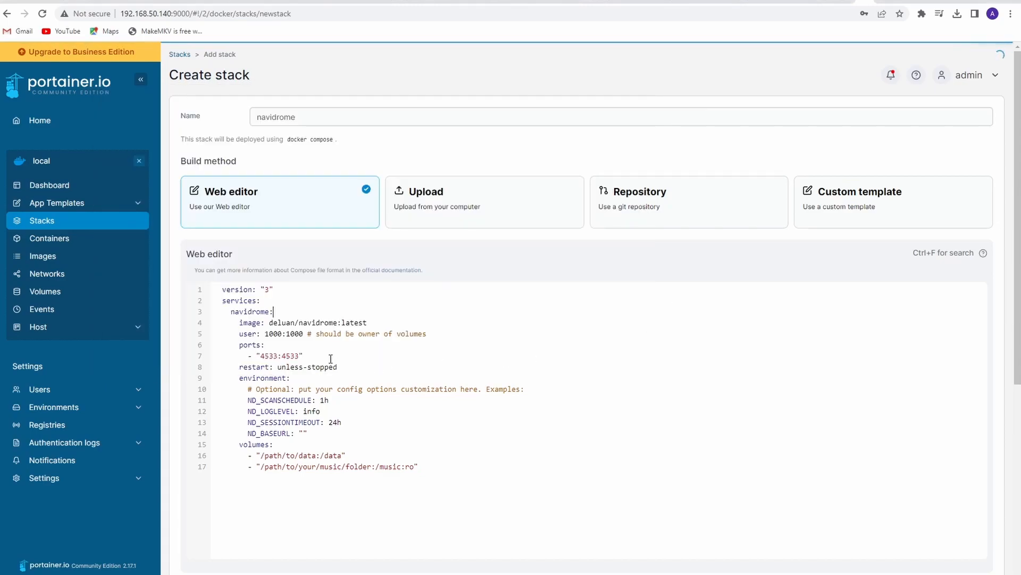
double_click(295, 334)
left_click_drag(303, 334, 232, 329)
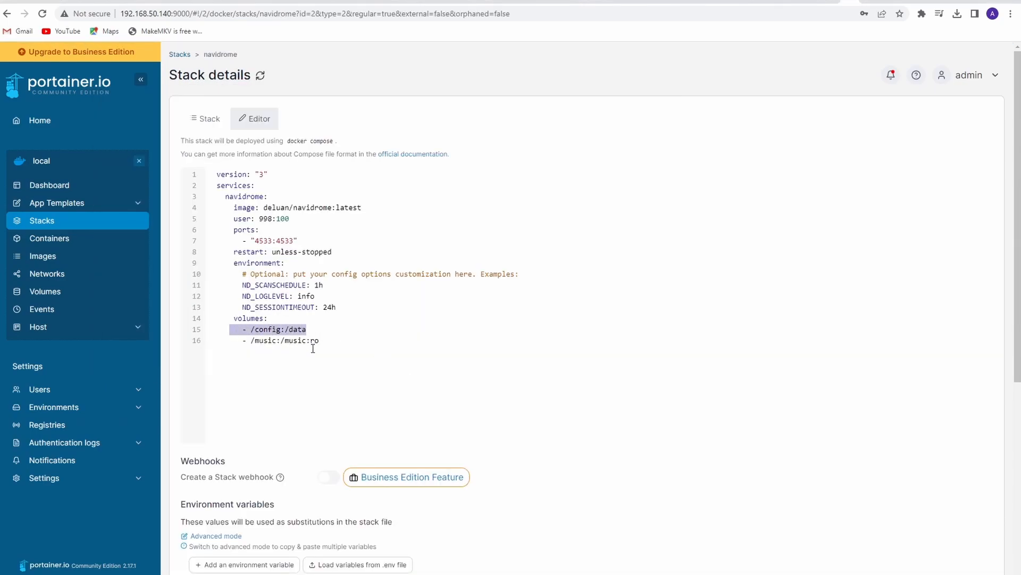
left_click_drag(321, 340, 239, 344)
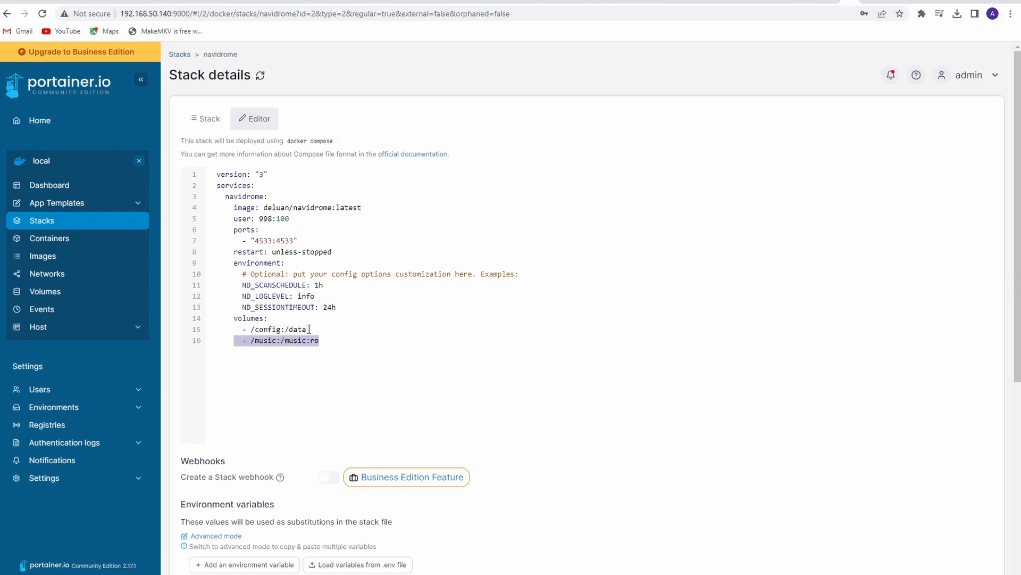
left_click_drag(307, 329, 247, 330)
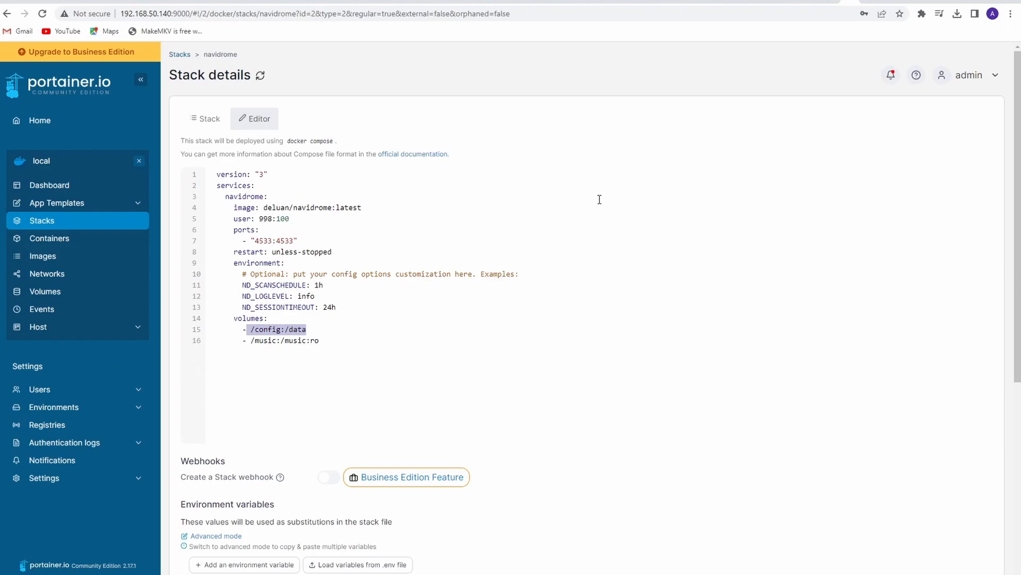
- Re-highlight the /config:/data and /music:/music:ro volume mappings while reviewing them
left_click(384, 361)
left_click_drag(307, 329, 242, 335)
left_click_drag(320, 341, 234, 342)
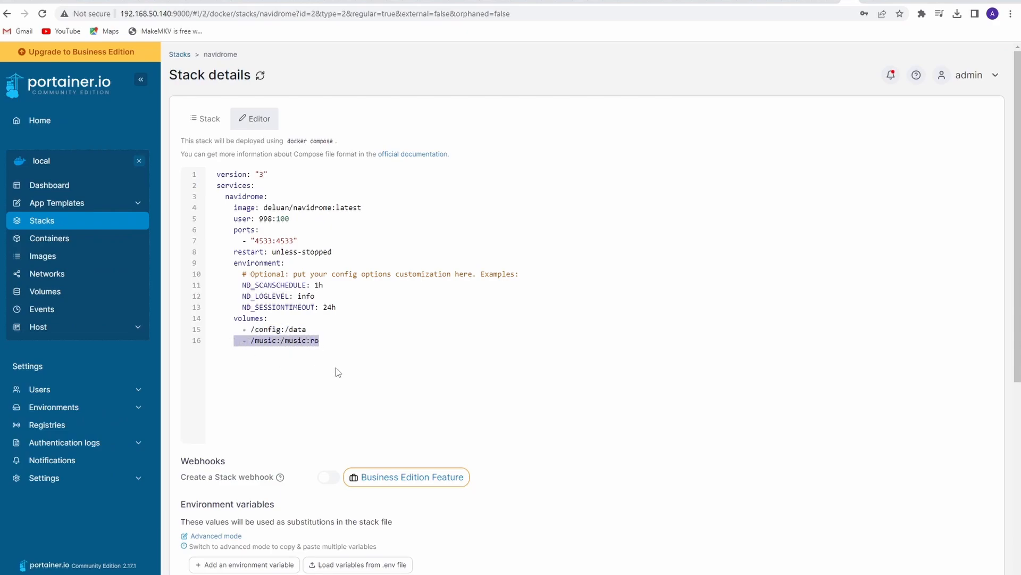
left_click_drag(307, 329, 245, 331)
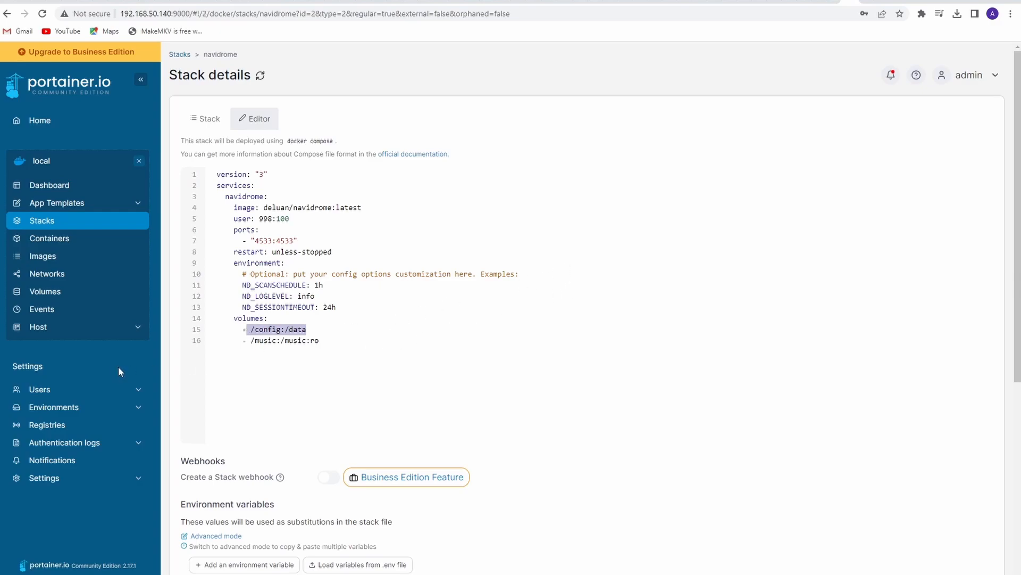
scroll(390, 331, "down", 3)
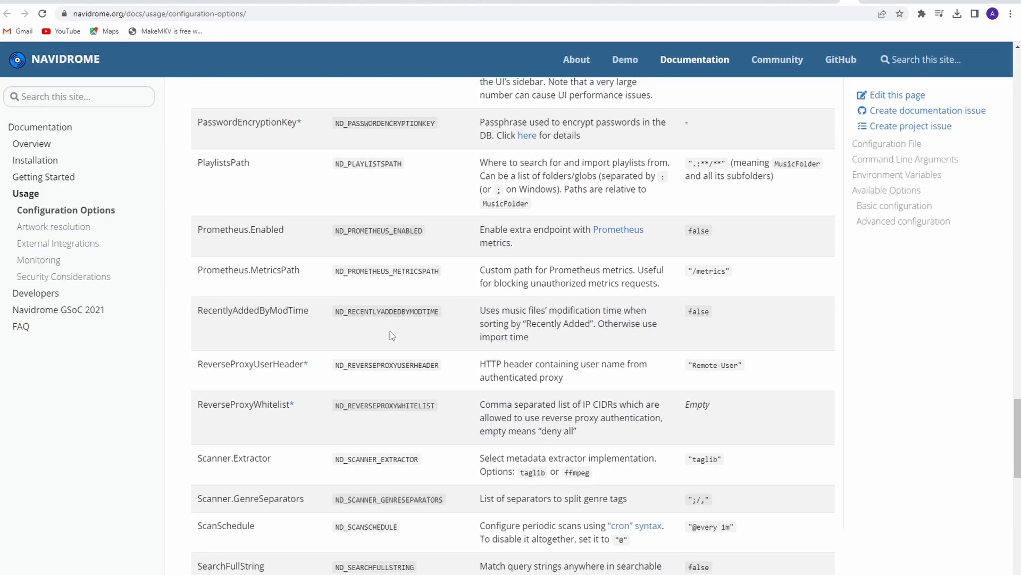
scroll(390, 332, "down", 3)
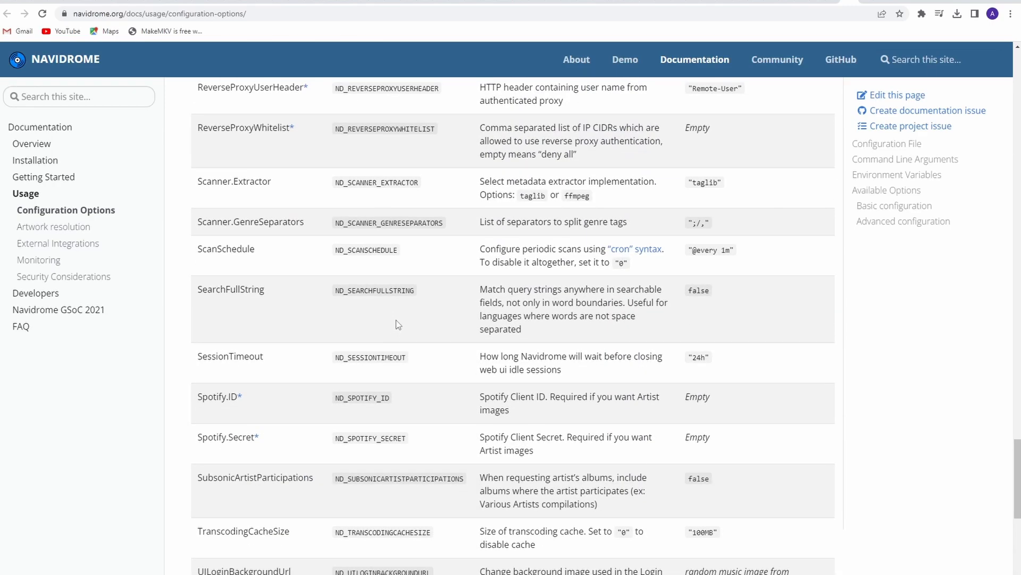
scroll(397, 323, "down", 2)
scroll(334, 342, "up", 2)
scroll(334, 343, "up", 2)
scroll(334, 343, "up", 1)
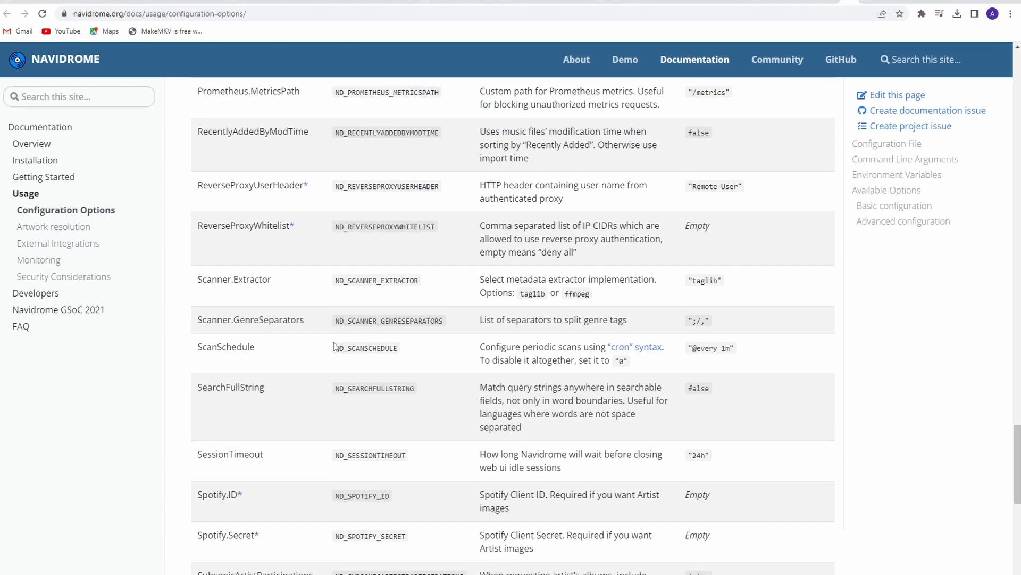
scroll(334, 343, "up", 2)
scroll(334, 342, "up", 3)
scroll(333, 343, "up", 1)
scroll(334, 343, "up", 1)
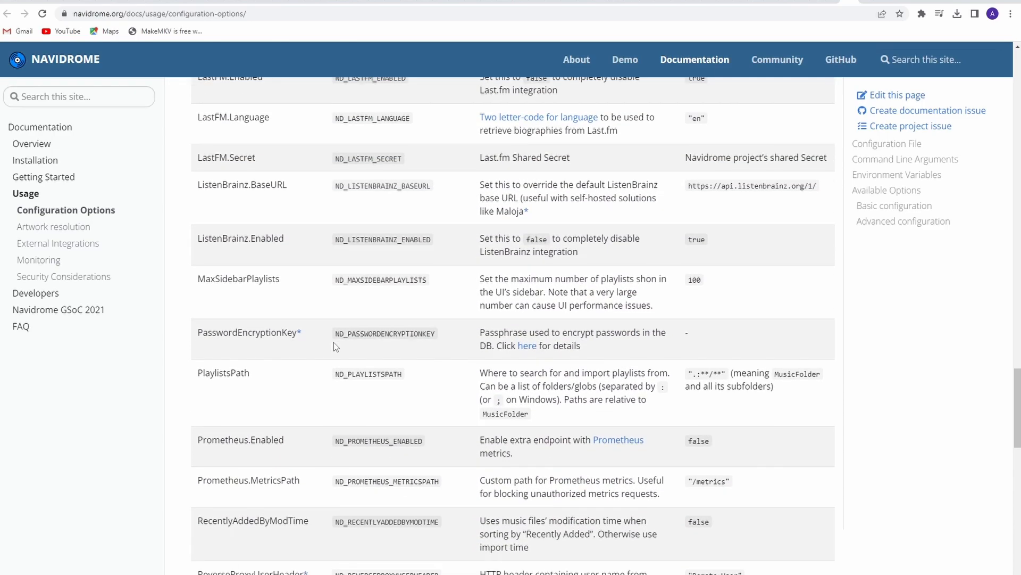
scroll(333, 342, "up", 1)
scroll(334, 343, "up", 1)
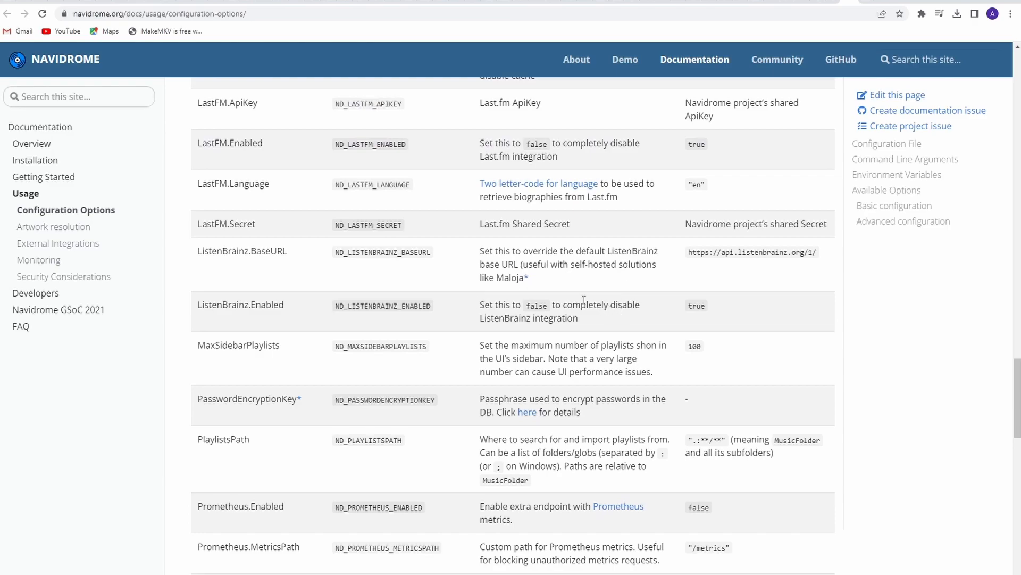
scroll(443, 307, "up", 3)
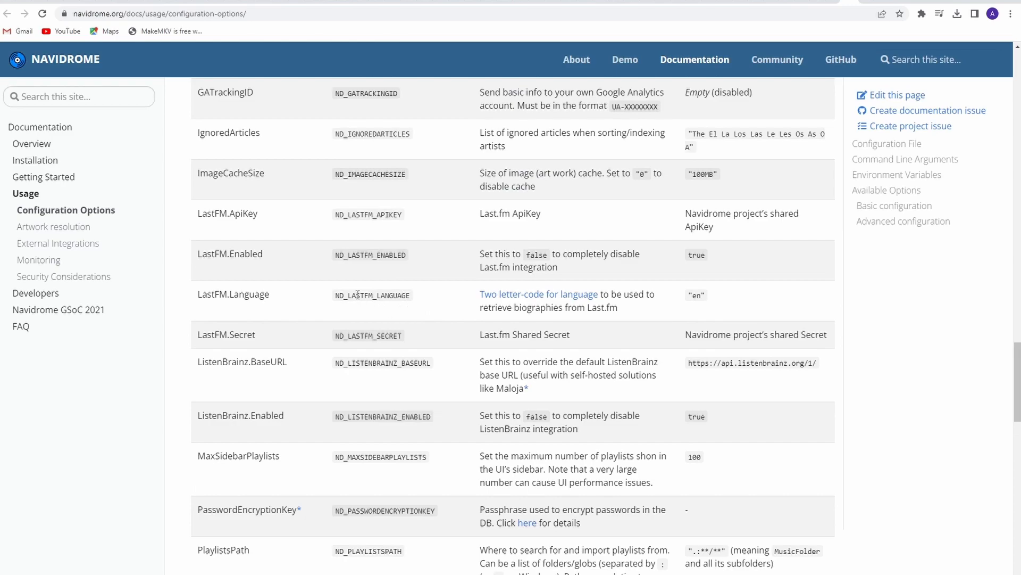
- Highlight the ND_LASTFM_ENABLED variable while reading the Configuration Options table
left_click_drag(368, 260, 413, 269)
scroll(526, 286, "up", 3)
scroll(526, 284, "up", 3)
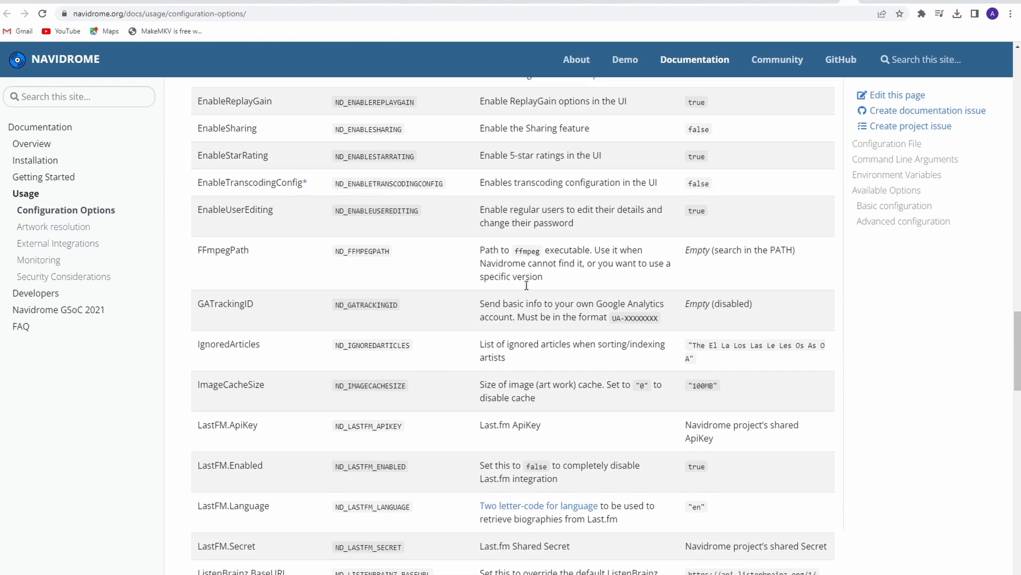
scroll(526, 284, "up", 3)
scroll(526, 285, "up", 3)
scroll(525, 285, "up", 3)
scroll(526, 285, "up", 3)
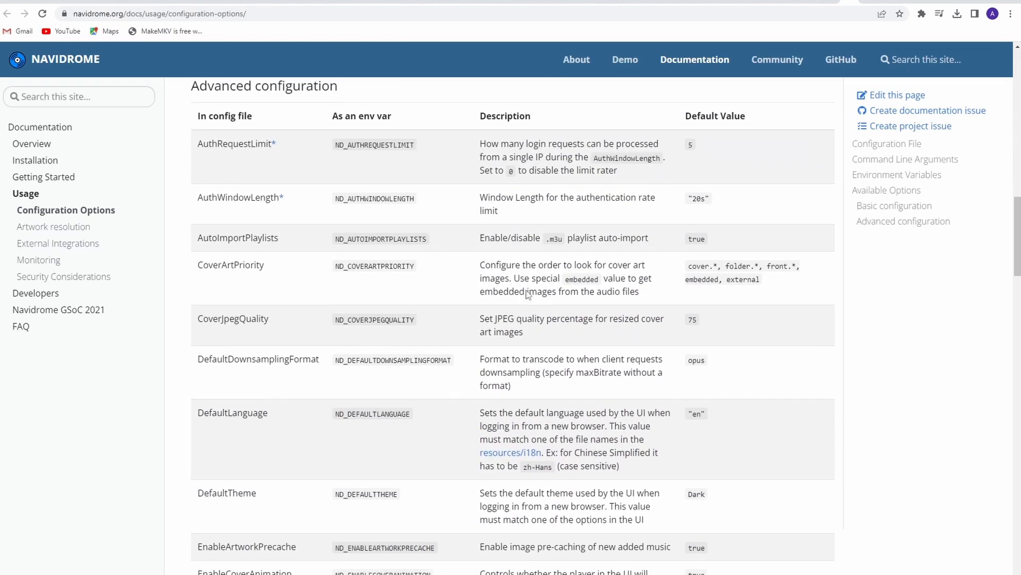
scroll(526, 285, "up", 4)
scroll(527, 290, "up", 5)
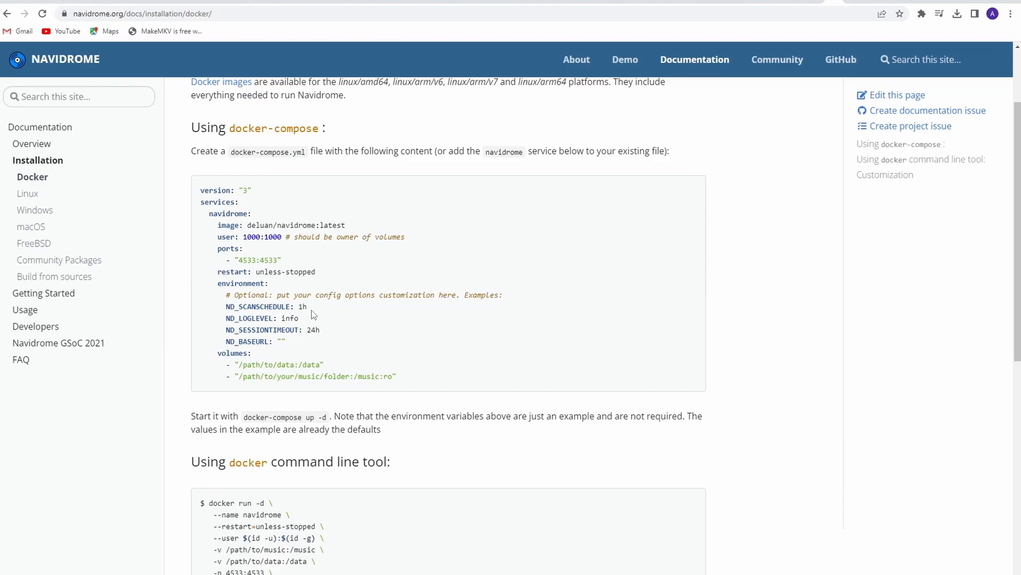
- Select the compose example's 1h scan schedule, info log level and 24h session timeout values
left_click_drag(308, 307, 303, 307)
double_click(291, 318)
double_click(310, 330)
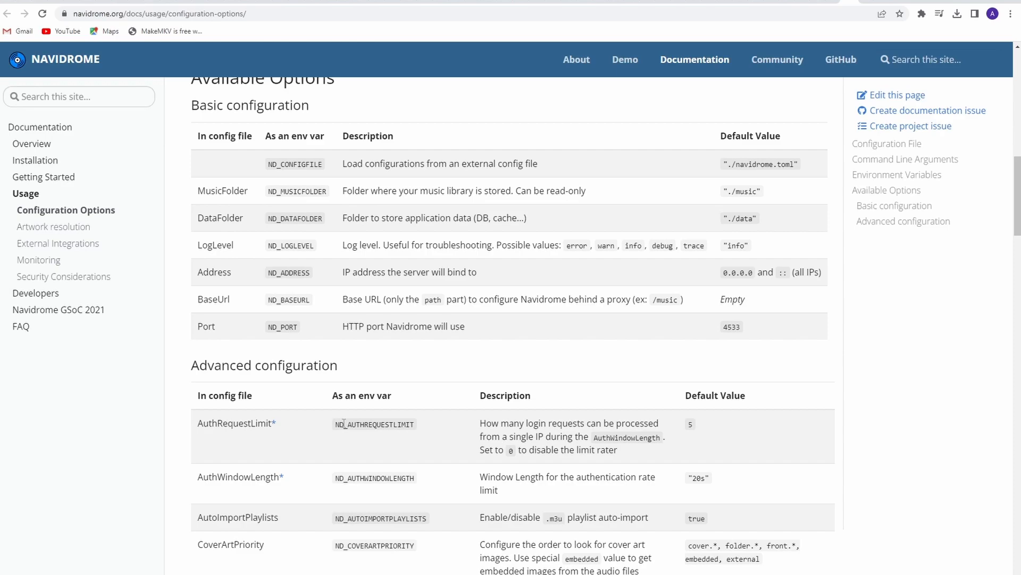
scroll(307, 218, "down", 4)
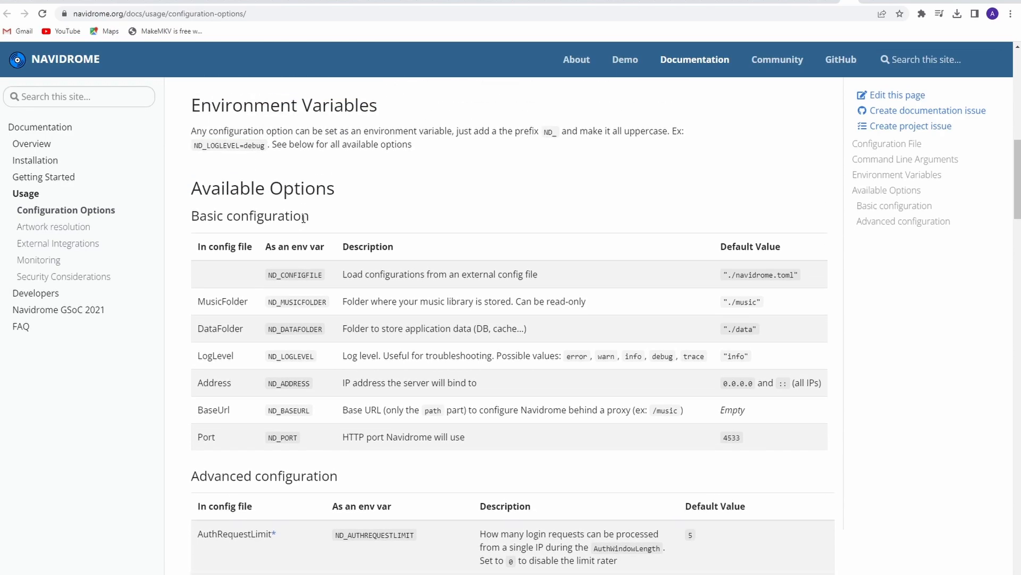
scroll(320, 279, "down", 4)
scroll(366, 322, "down", 5)
scroll(390, 332, "down", 4)
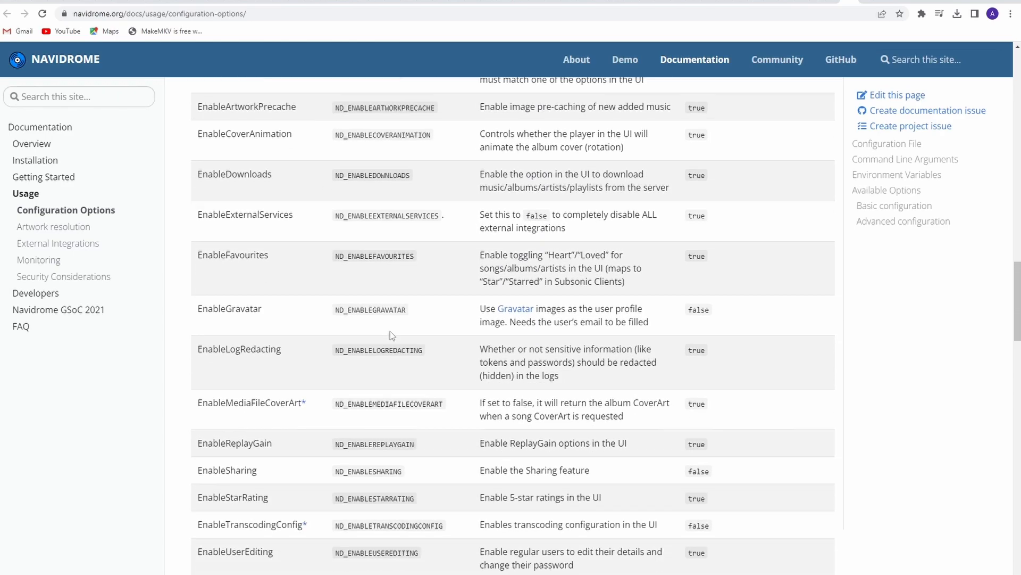
scroll(391, 331, "down", 3)
scroll(390, 331, "down", 4)
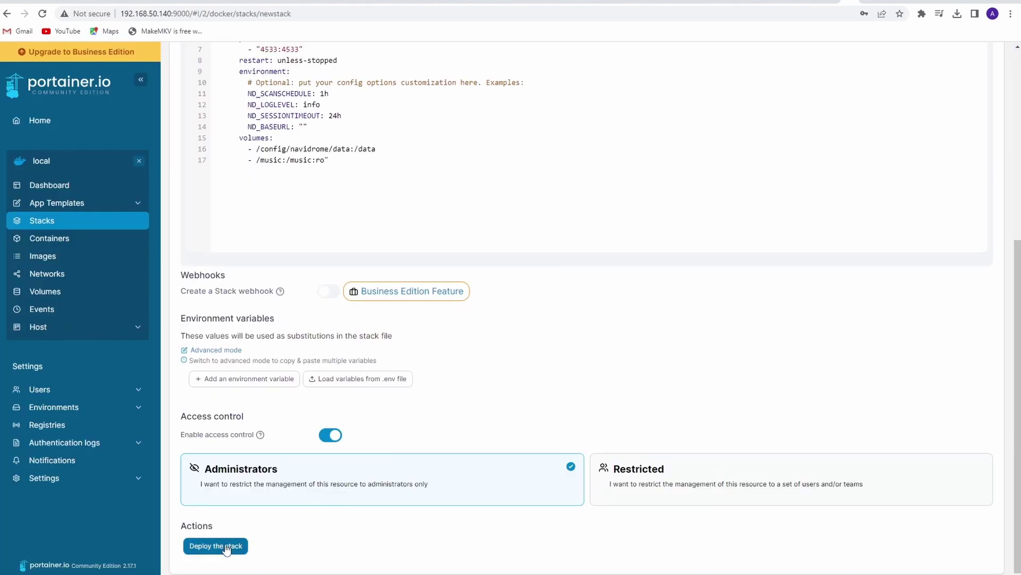
- Deploy the navidrome stack so navidrome-navidrome-1 runs alongside portainer
left_click(236, 546)
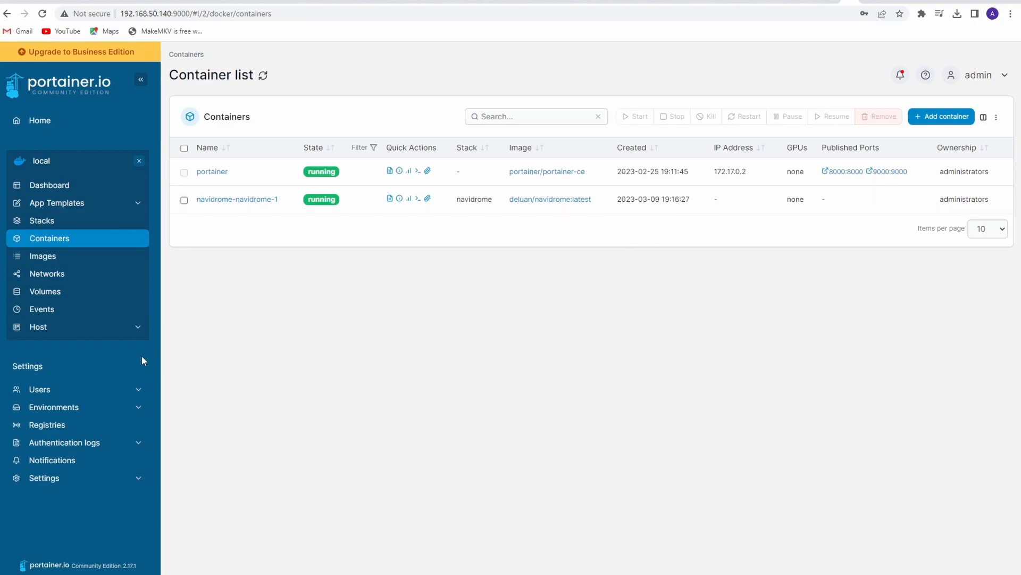
- Check the navidrome container logs, then select the navidrome-navidrome-1 container in the navidrome stack
left_click(389, 200)
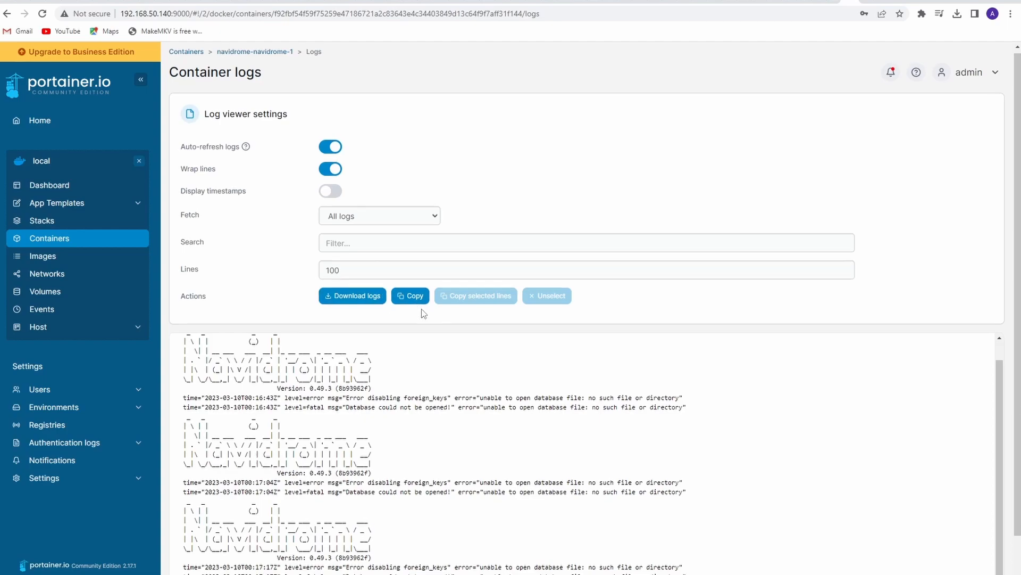
scroll(422, 309, "down", 1)
left_click(42, 221)
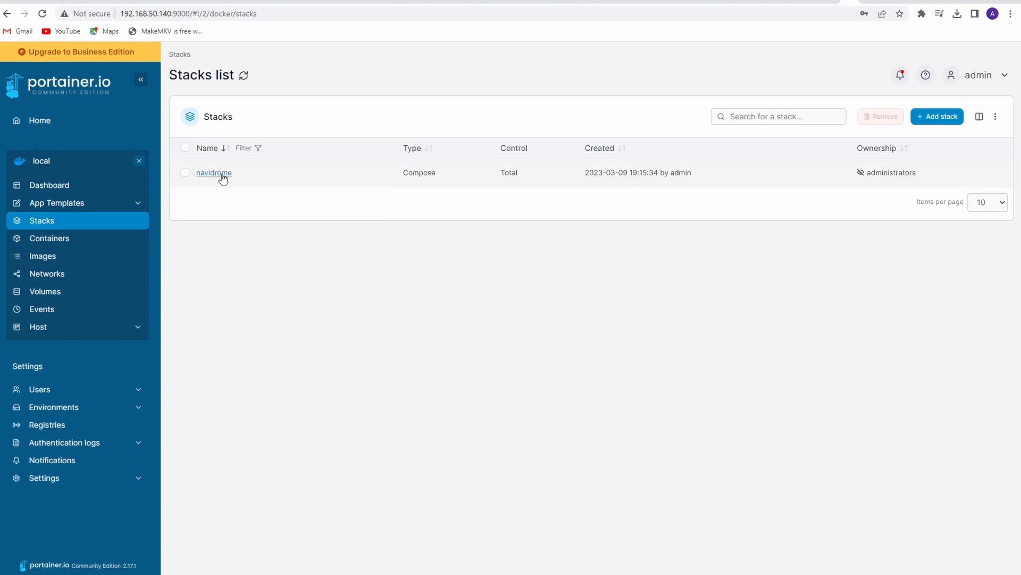
left_click(213, 173)
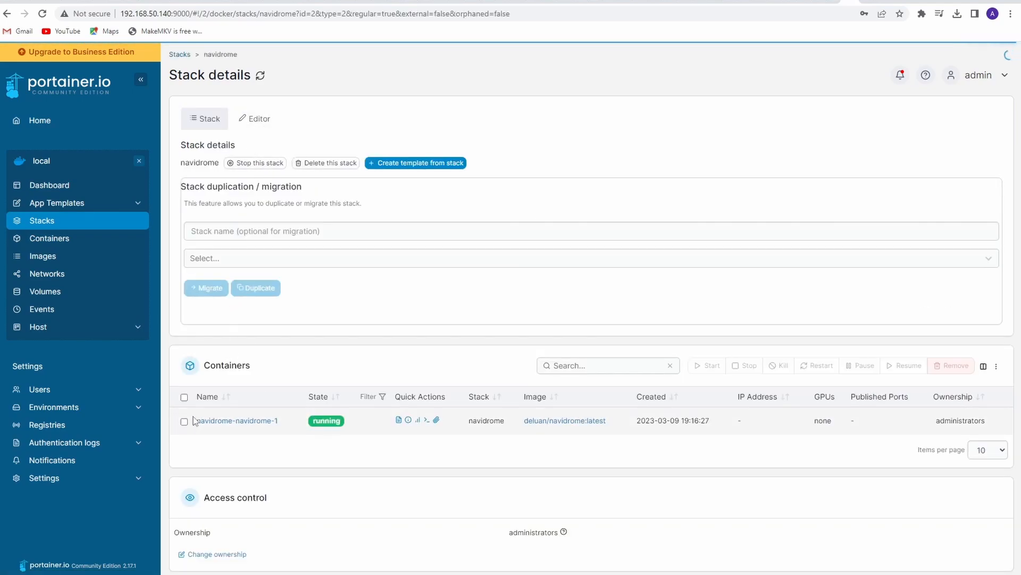
left_click(184, 421)
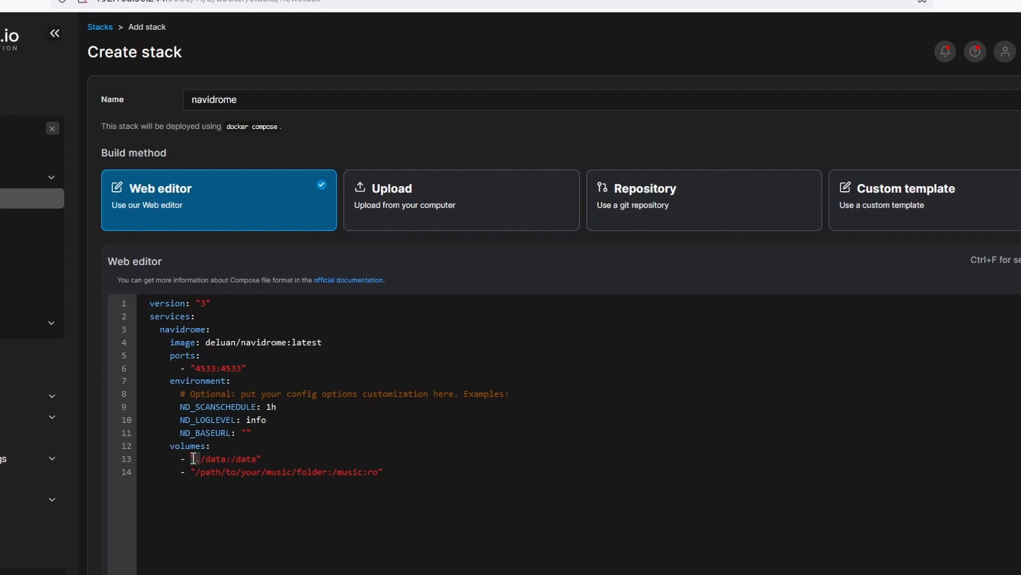
- Paste the config folder path into the data volume line and remove the trailing quote
type("/config")
key("BackSpace")
key("ctrl+Tab")
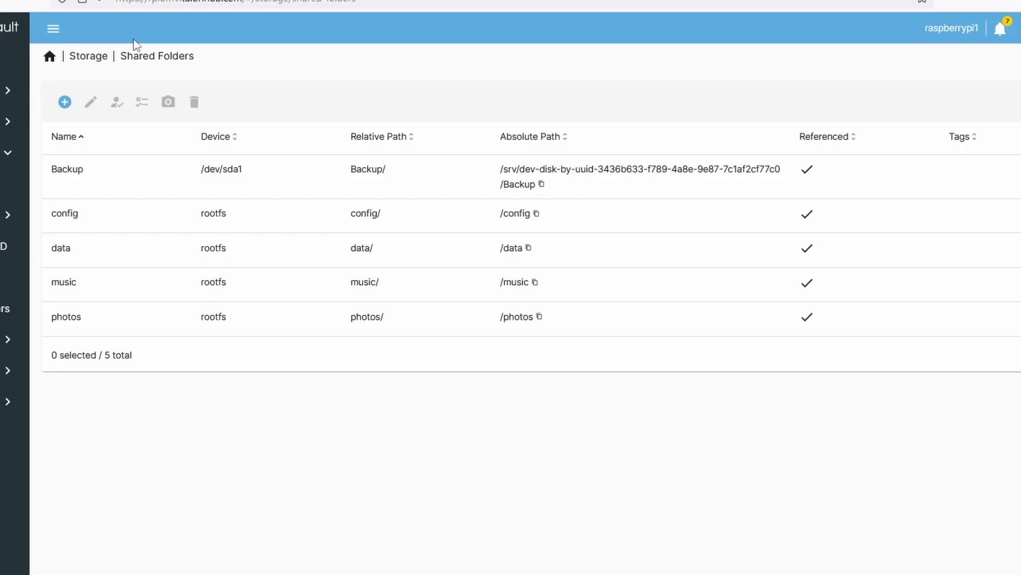
left_click(522, 282)
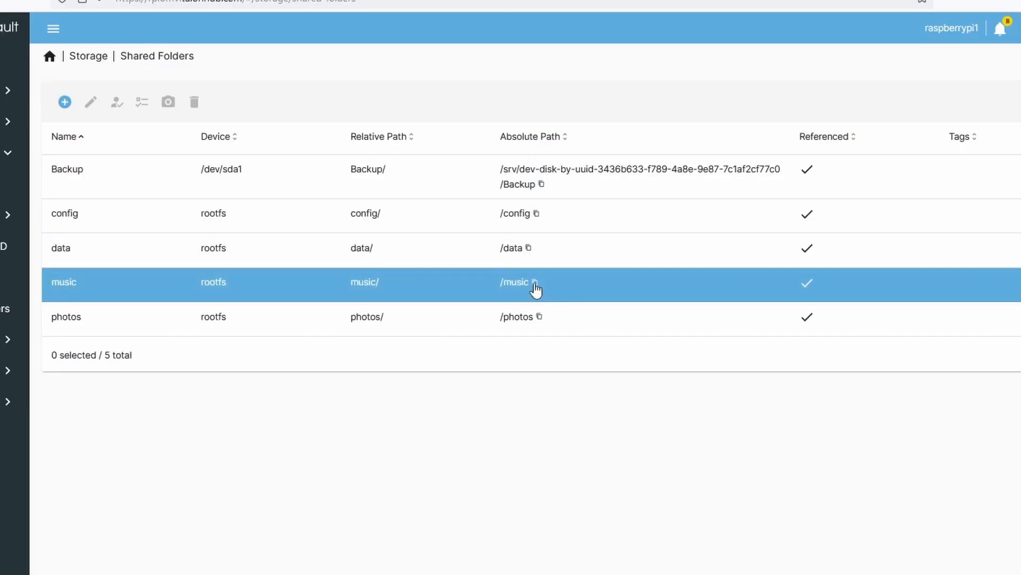
key("ctrl+Tab")
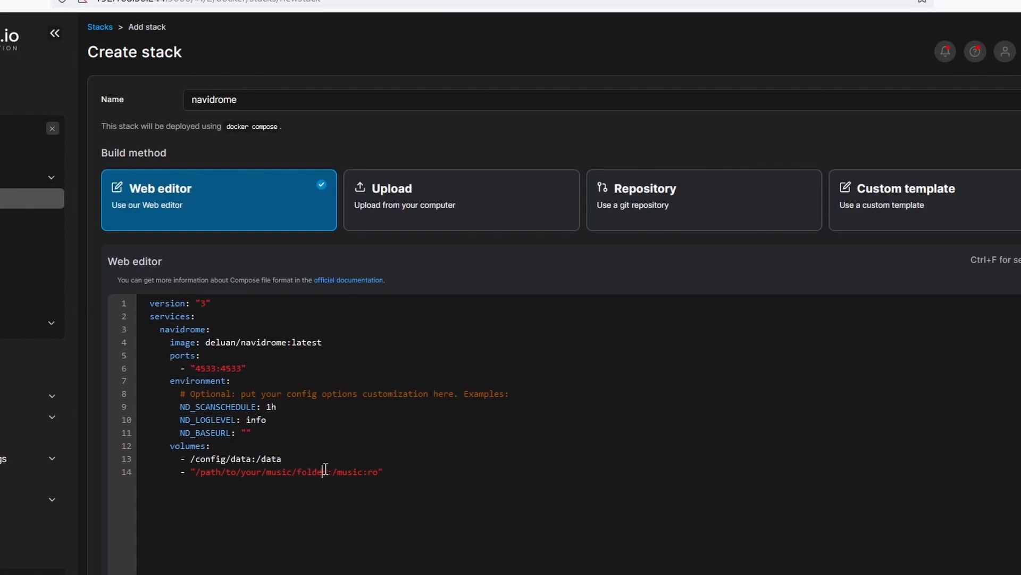
- Select the placeholder music folder path on the music volume line for replacement with /music
left_click_drag(325, 471, 268, 472)
left_click_drag(330, 471, 198, 472)
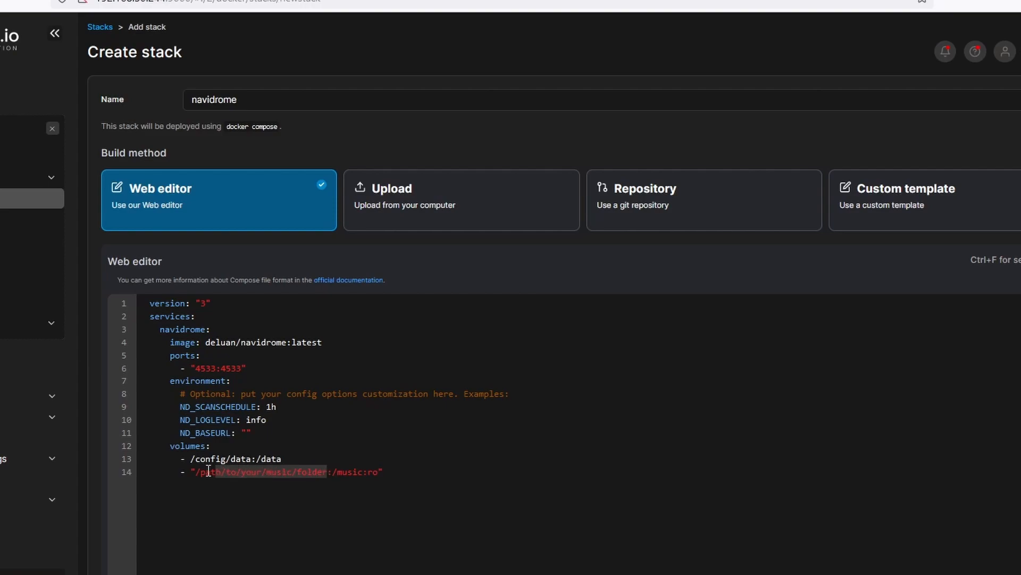
type("/music:/music:ro")
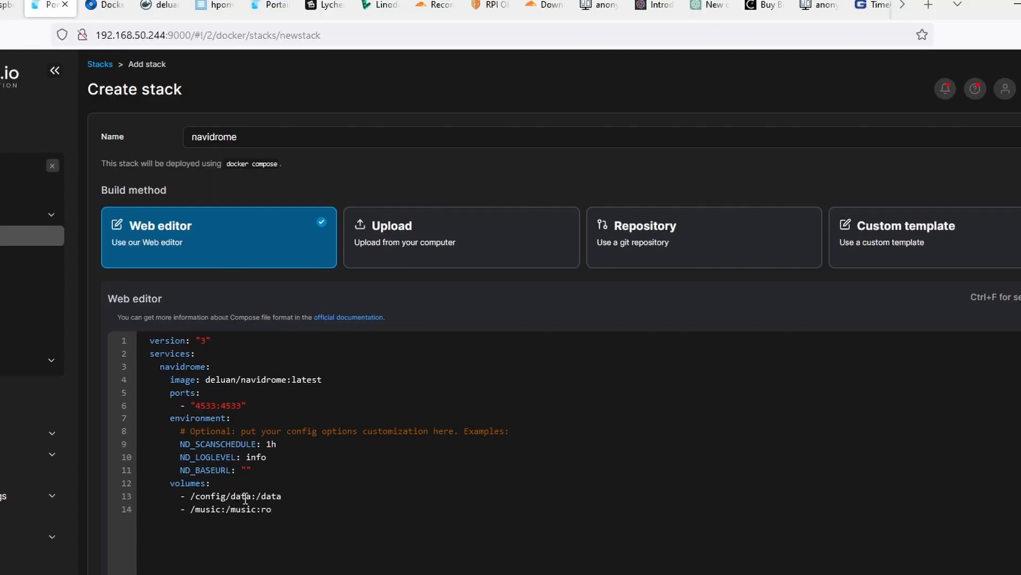
type("navidrome")
type("/")
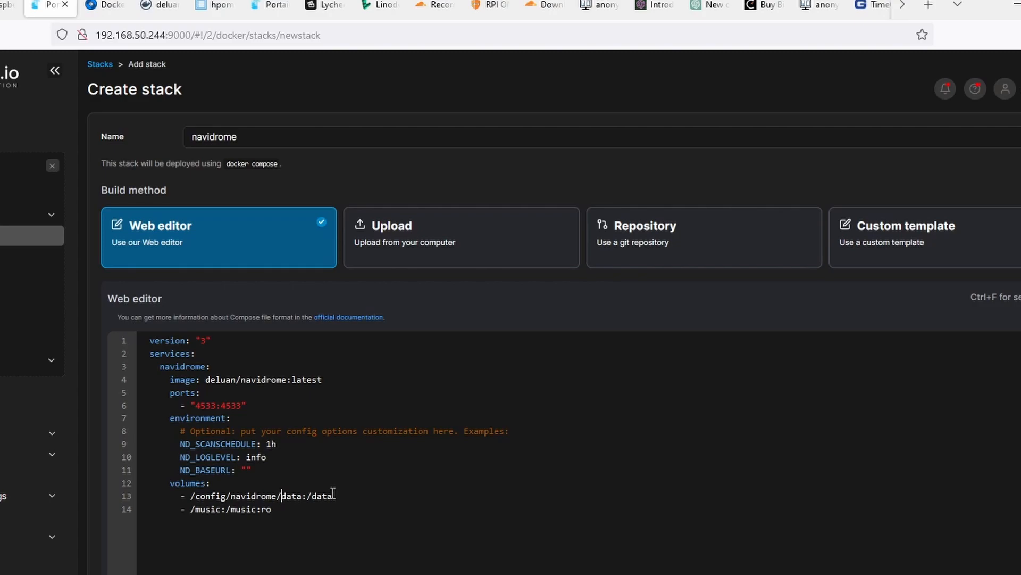
scroll(360, 492, "down", 5)
scroll(360, 492, "down", 3)
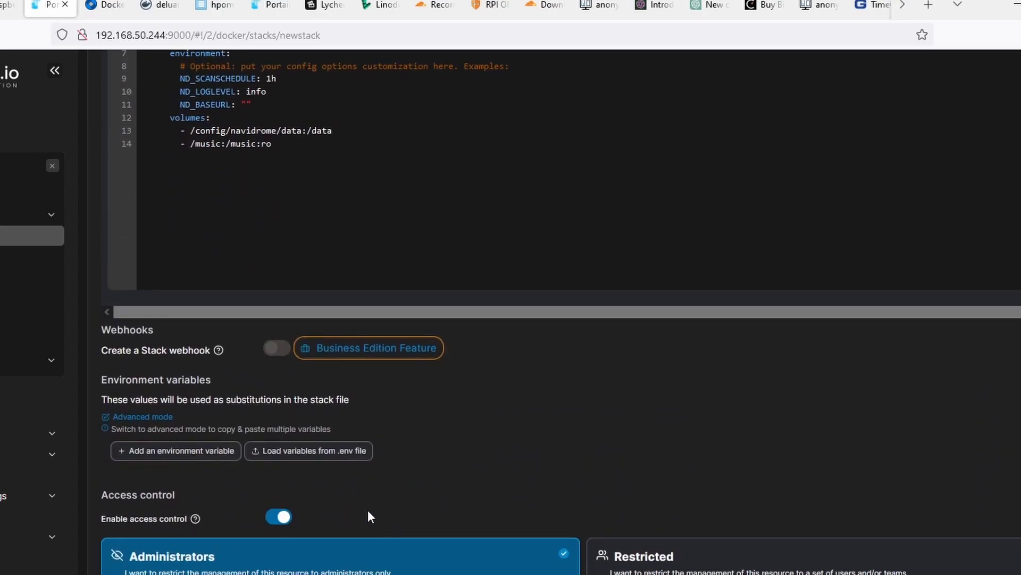
scroll(368, 511, "down", 3)
- Deploy the navidrome stack so it appears in the Stacks list
left_click(165, 514)
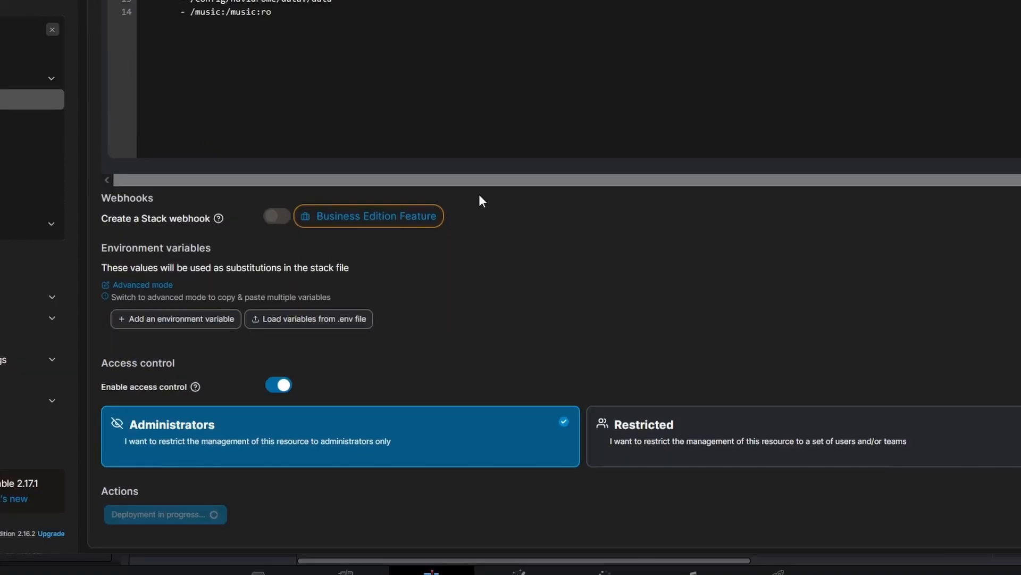
scroll(479, 194, "up", 3)
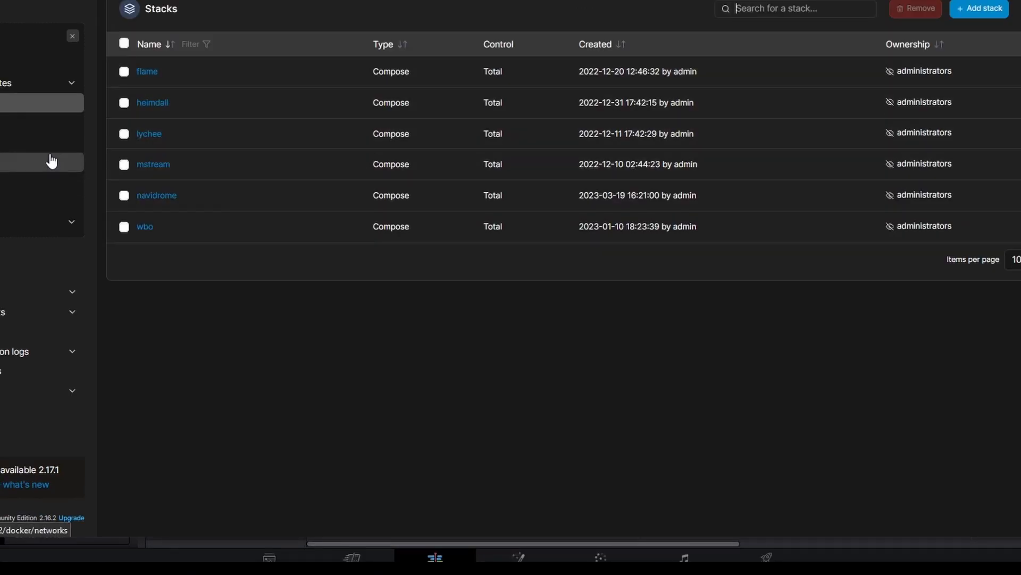
- Verify the new navidrome container's logs show a library scan, then return to the container list
left_click(41, 126)
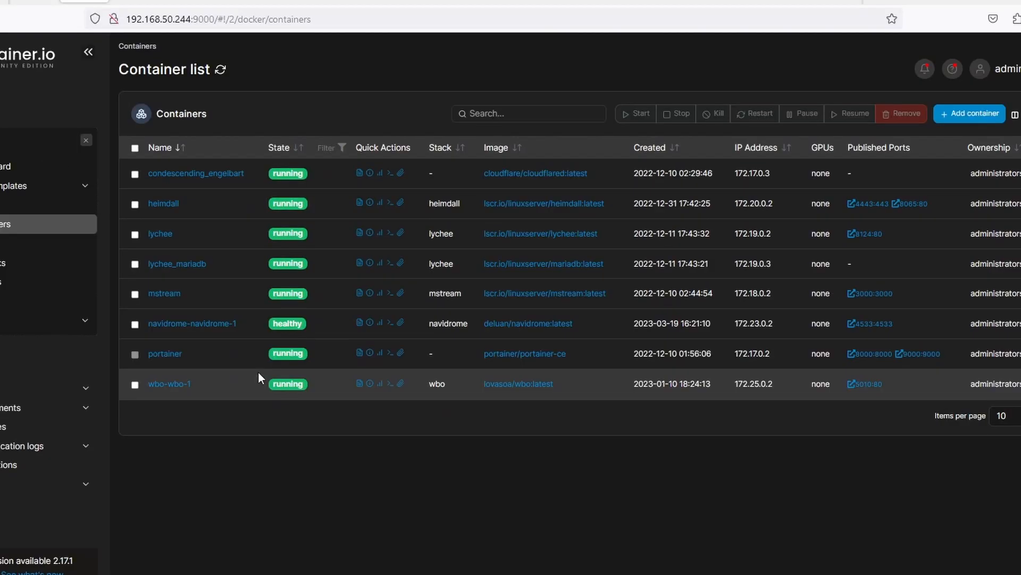
left_click(359, 323)
scroll(320, 359, "down", 3)
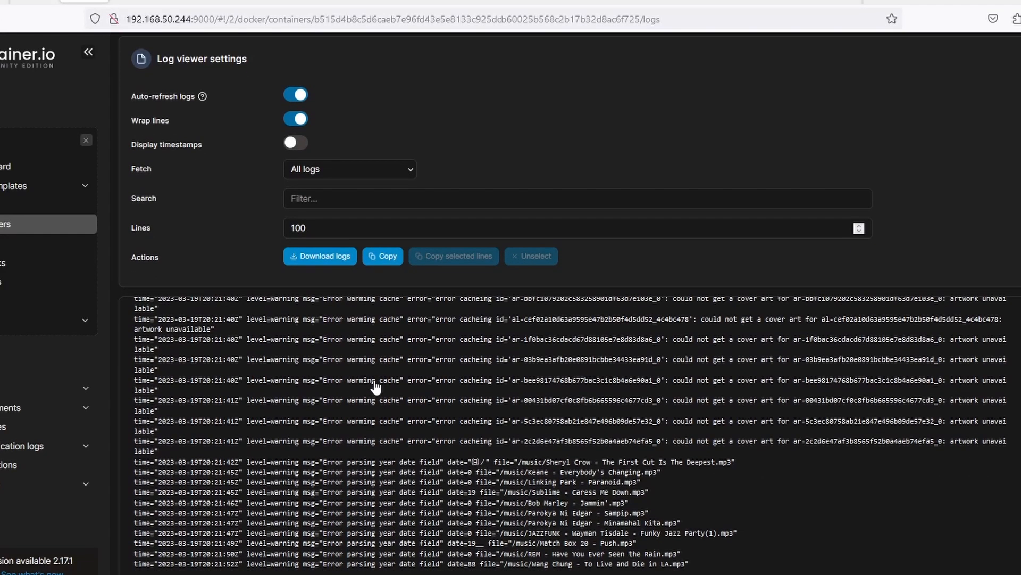
left_click(24, 224)
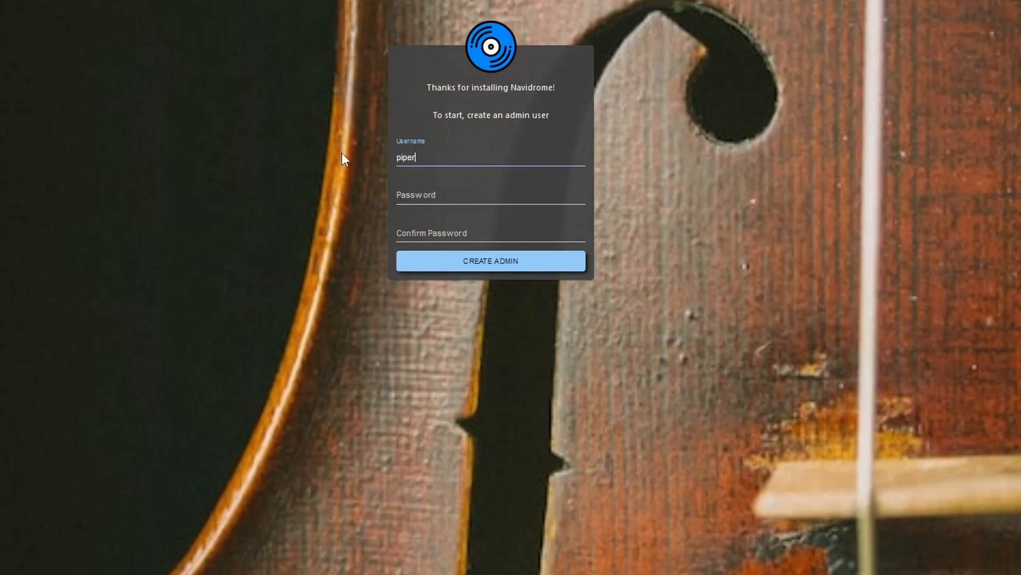
- Enter the admin password and confirmation for user piper and create the admin account
left_click(437, 197)
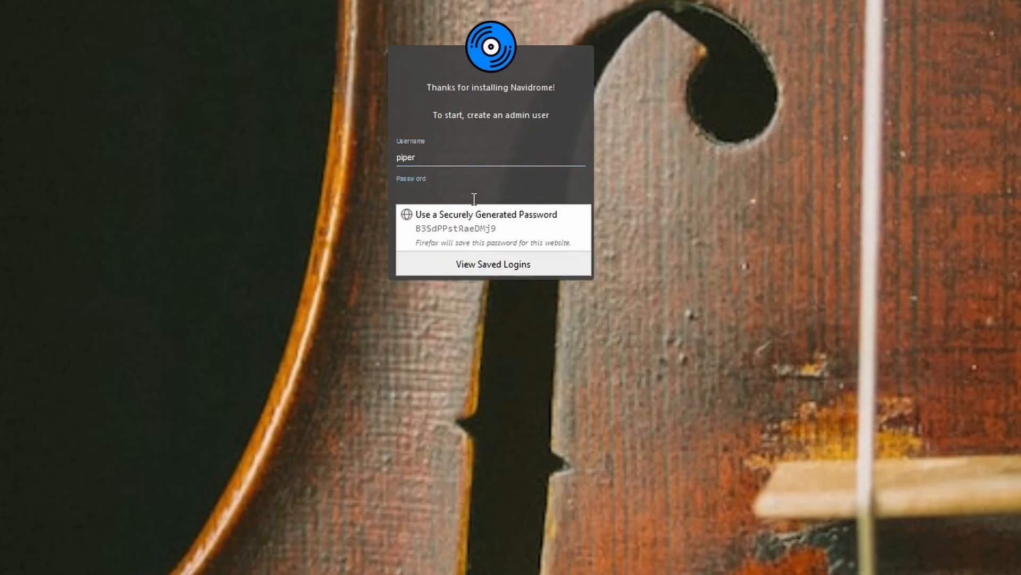
key("Escape")
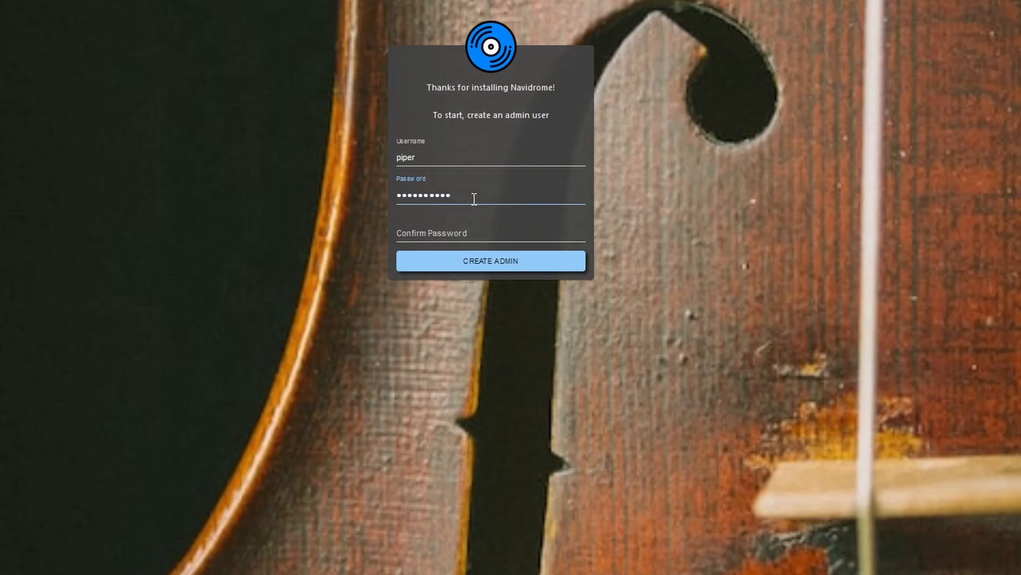
left_click(474, 231)
type("••")
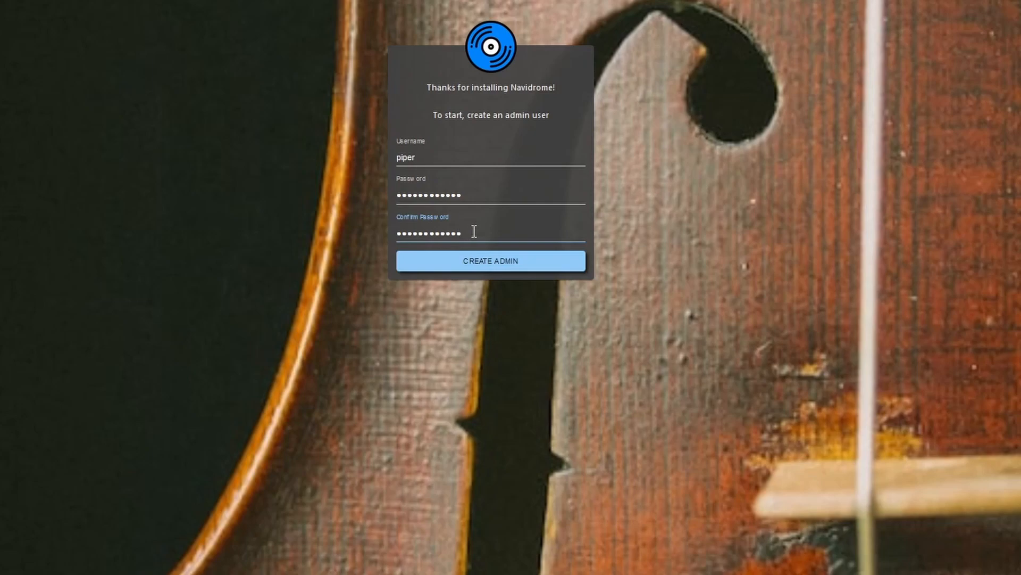
left_click(522, 261)
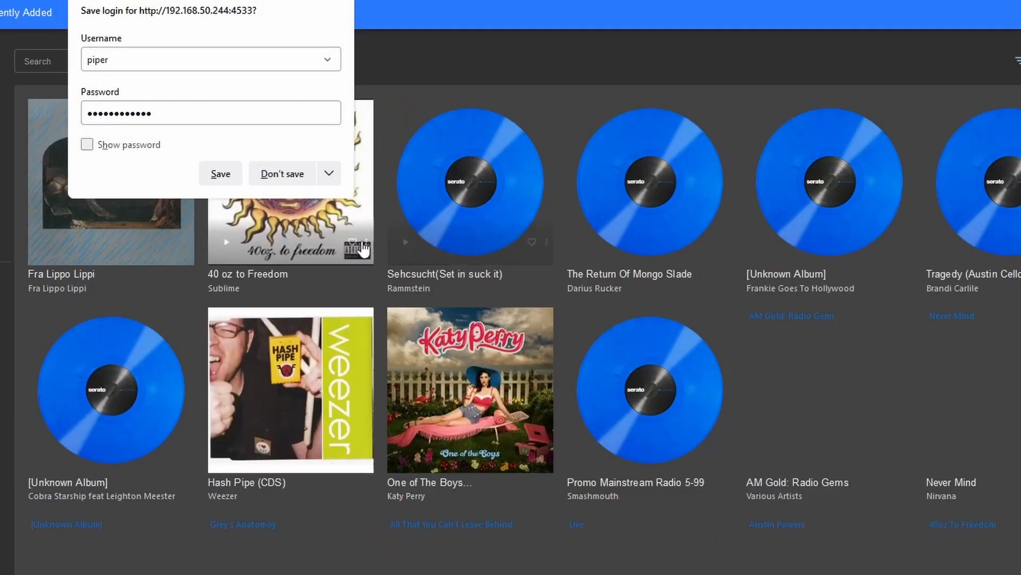
- Decline saving the login, then browse Artists, Favourites and All albums in the library
left_click(282, 174)
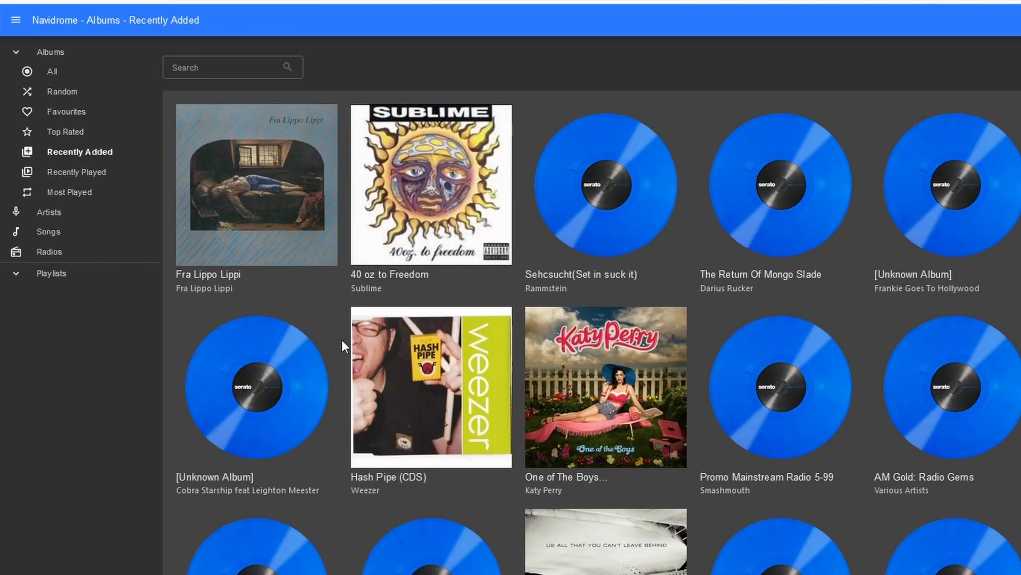
scroll(360, 343, "down", 2)
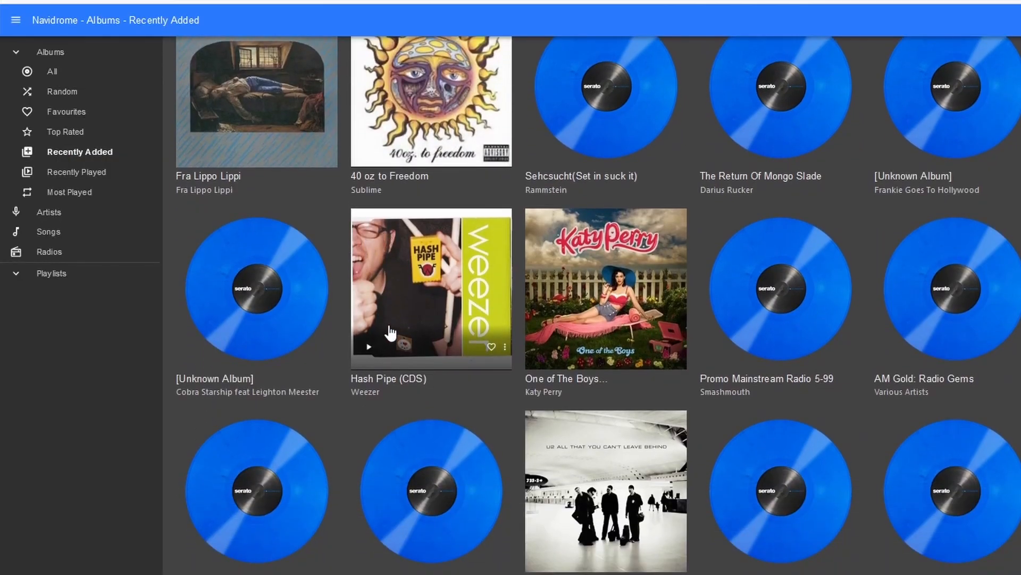
scroll(391, 332, "up", 2)
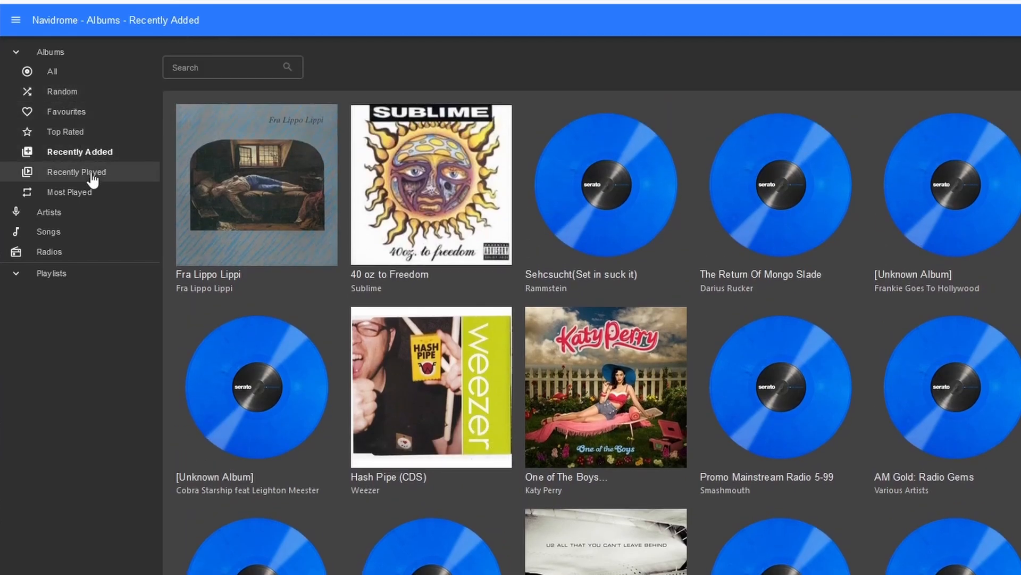
left_click(49, 211)
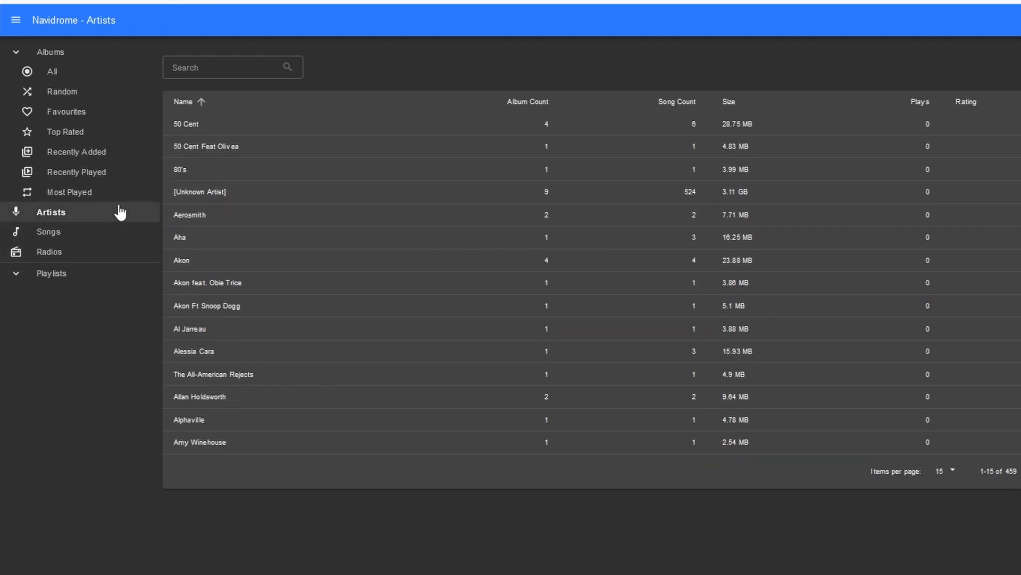
left_click(65, 112)
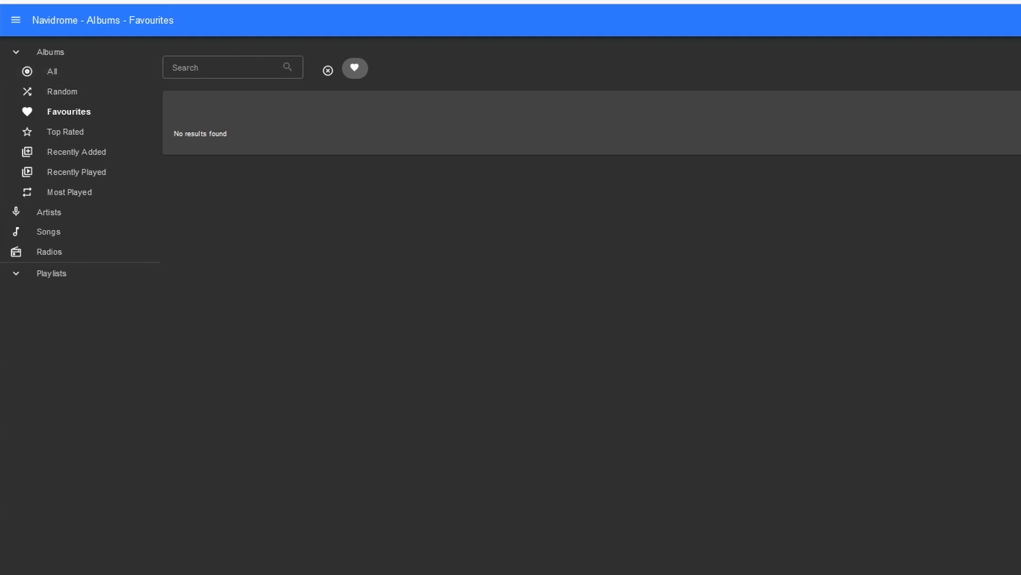
left_click(52, 71)
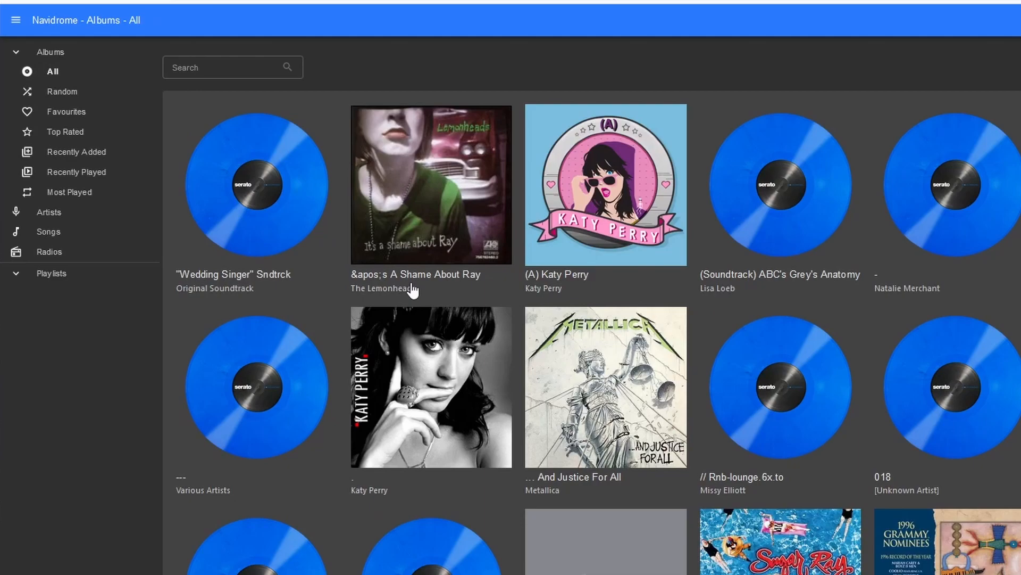
scroll(413, 289, "down", 1)
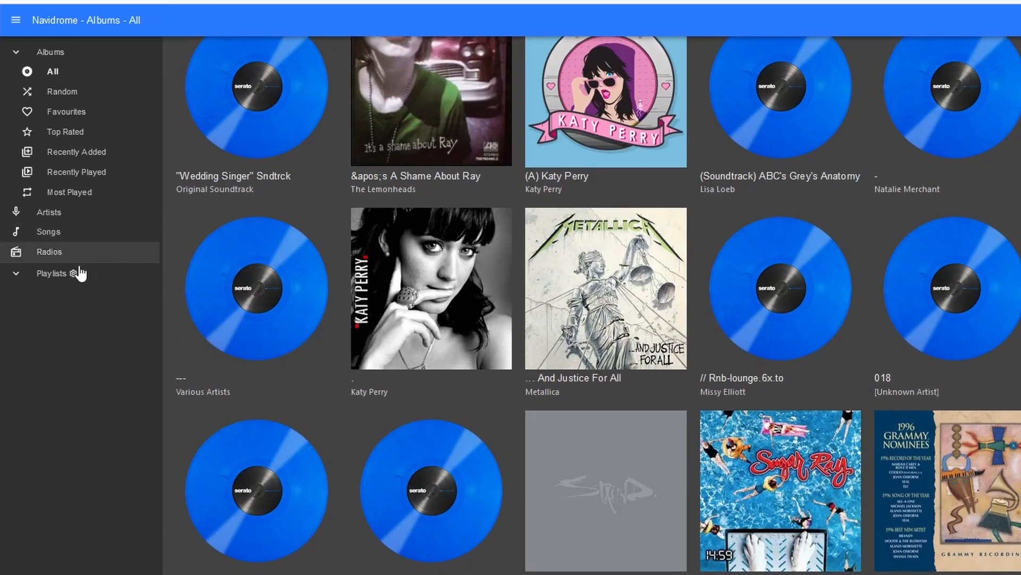
left_click(53, 276)
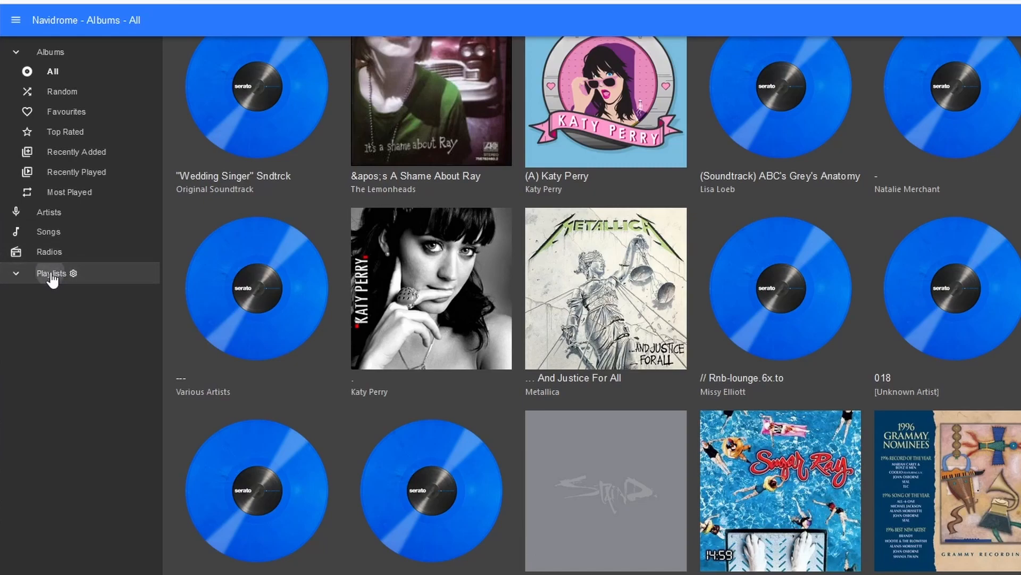
scroll(186, 203, "up", 2)
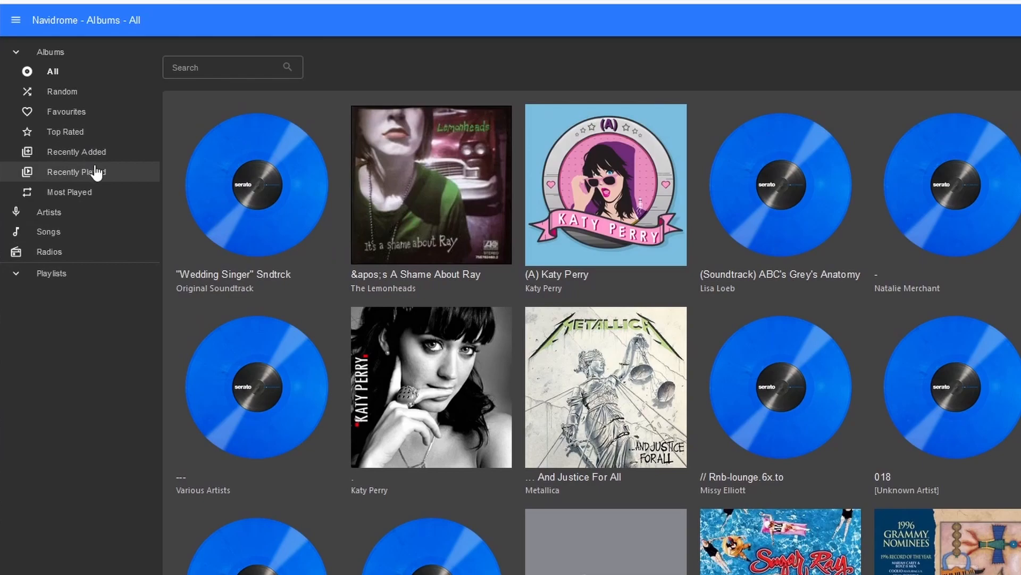
- View The Lemonheads and Natalie Merchant albums, then list every song in the library
left_click(18, 55)
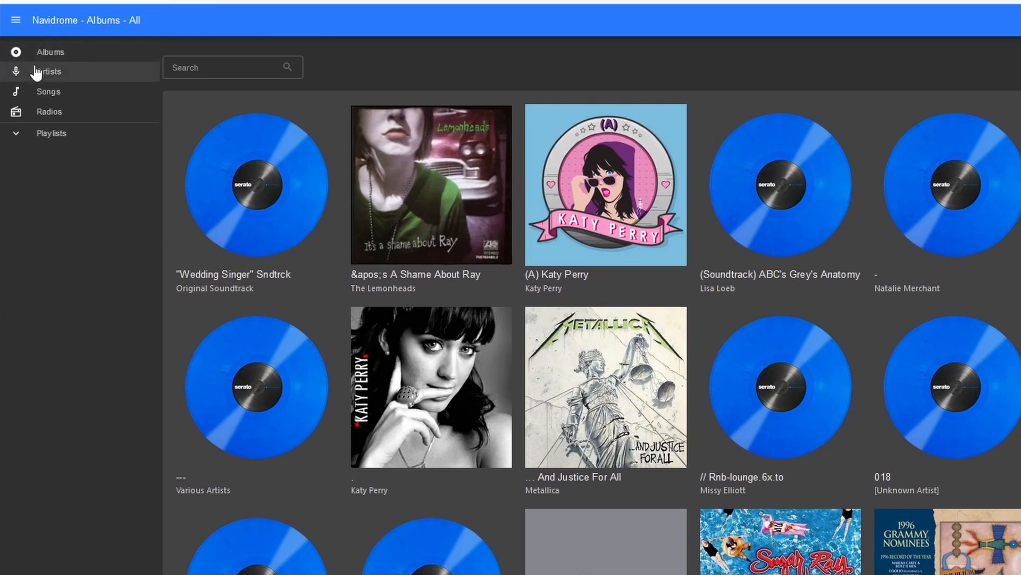
left_click(397, 181)
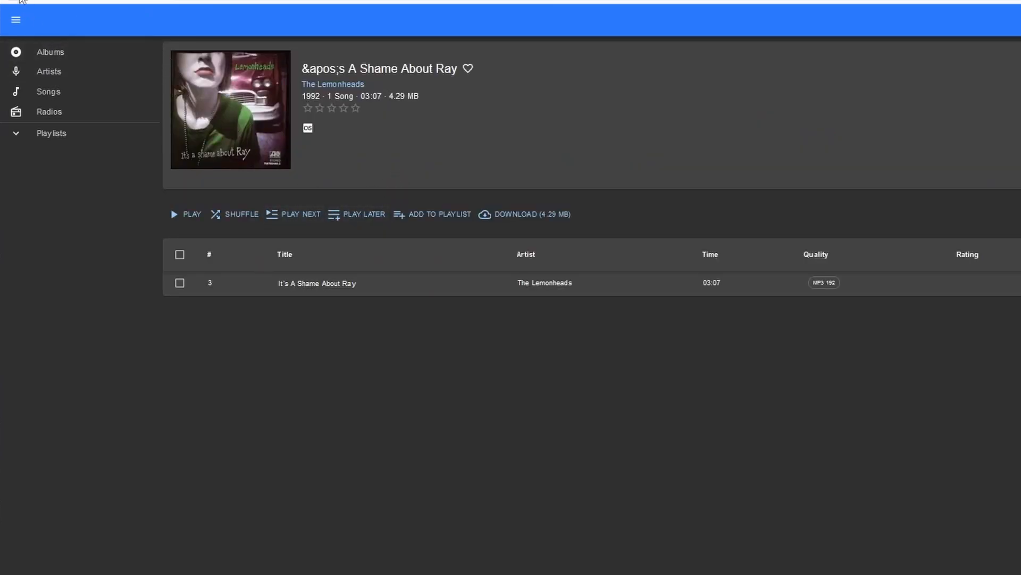
left_click(50, 52)
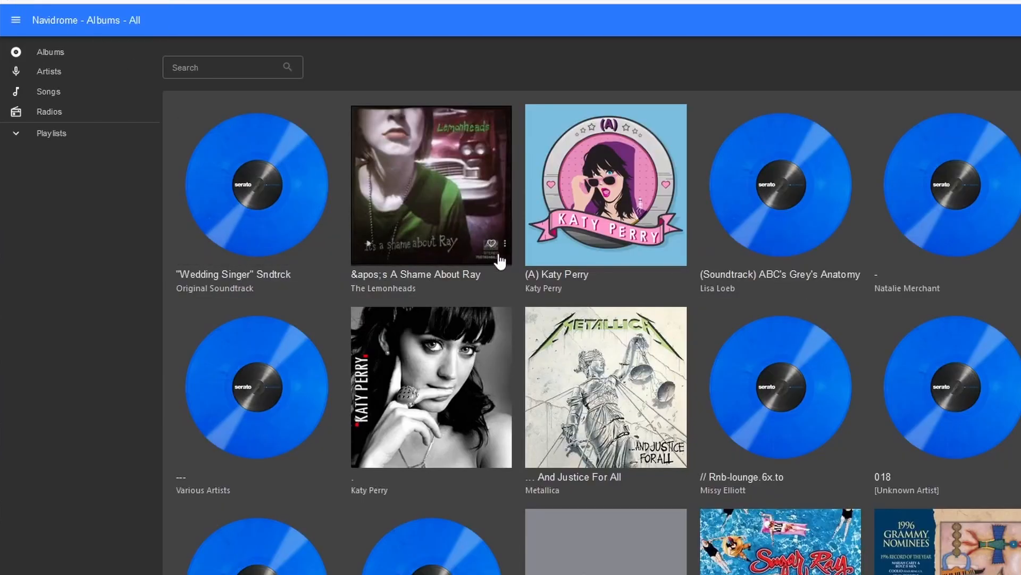
scroll(608, 302, "down", 2)
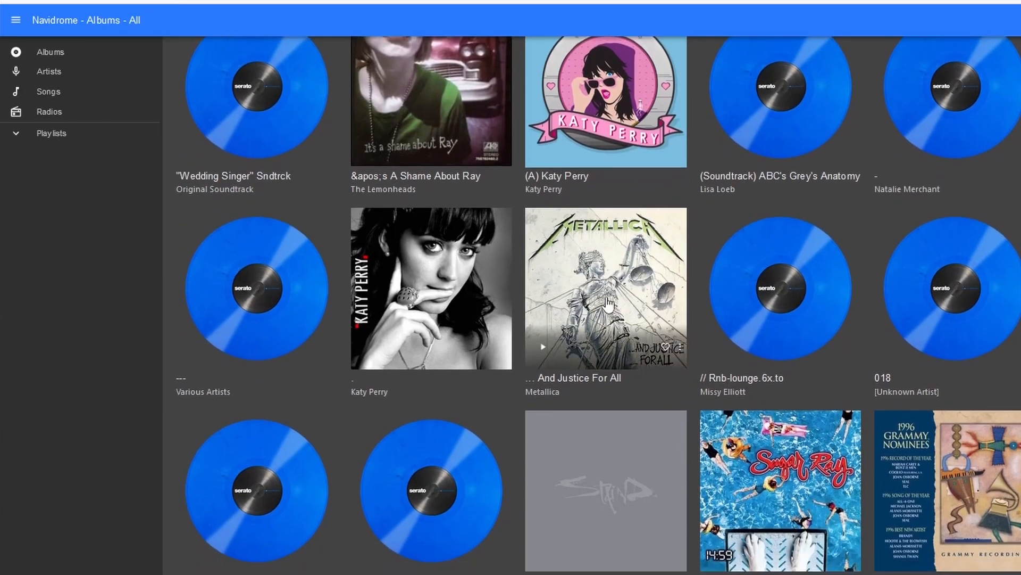
left_click(957, 88)
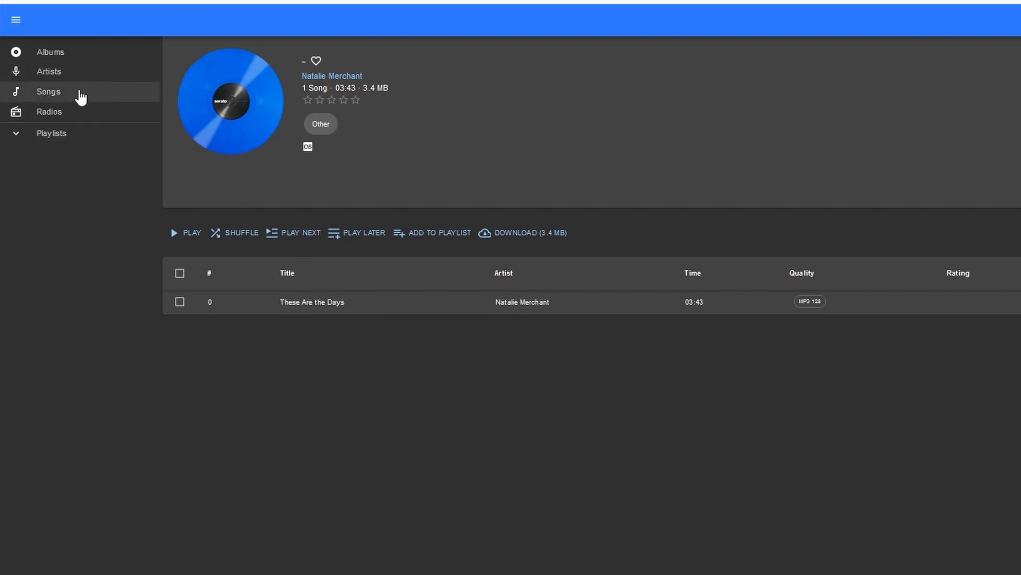
left_click(50, 91)
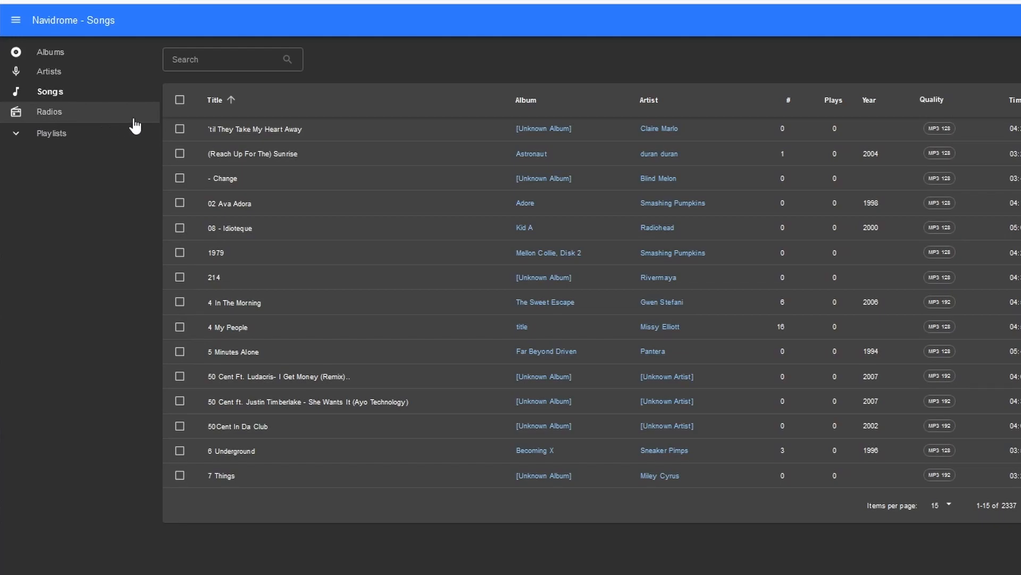
- Switch to the Artists list and expand the album browsing categories again
left_click(50, 73)
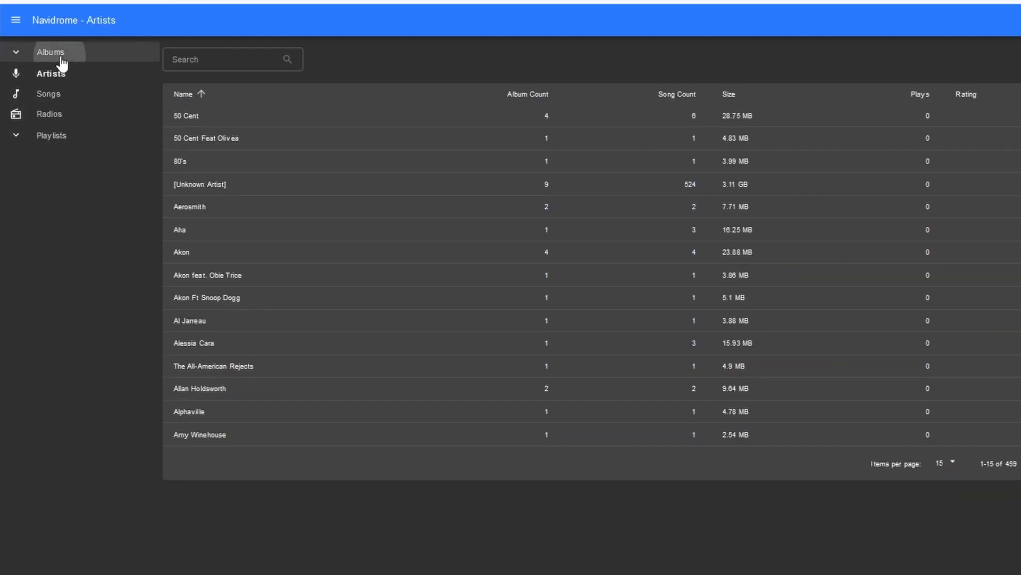
left_click(51, 51)
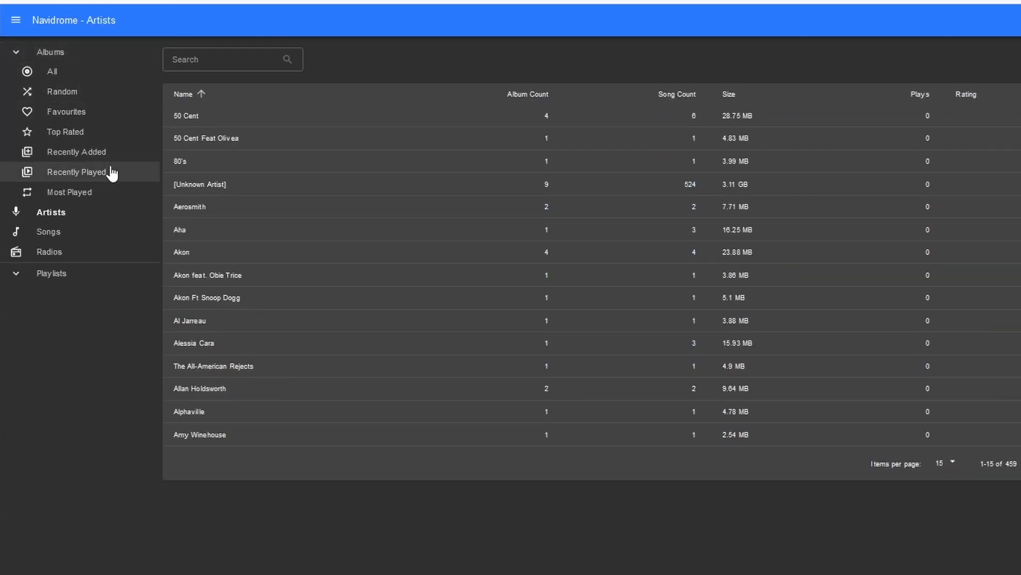